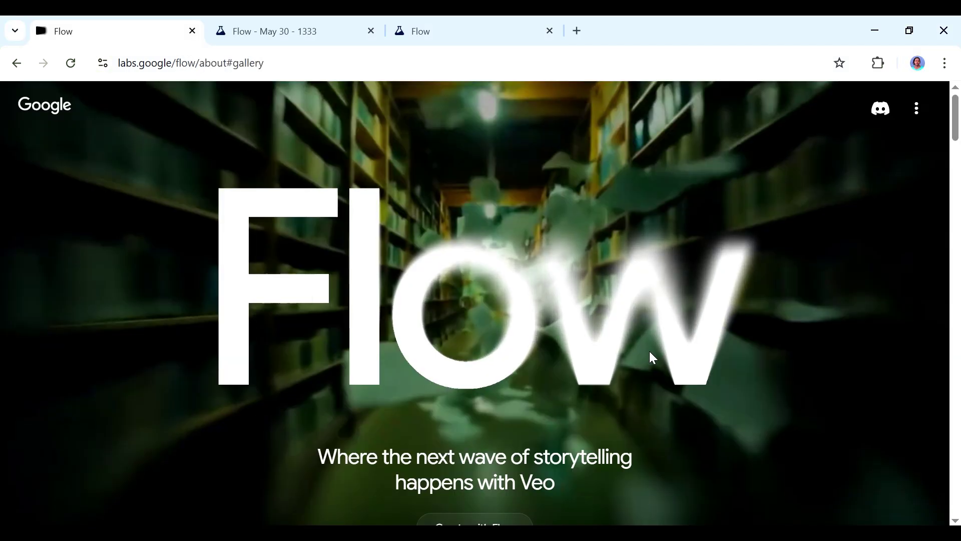
Step: Scroll the Flow about page and jump down into the Gallery of example short films
{"action": "scroll", "coordinate": [649, 353], "scroll_direction": "down", "scroll_amount": 5}
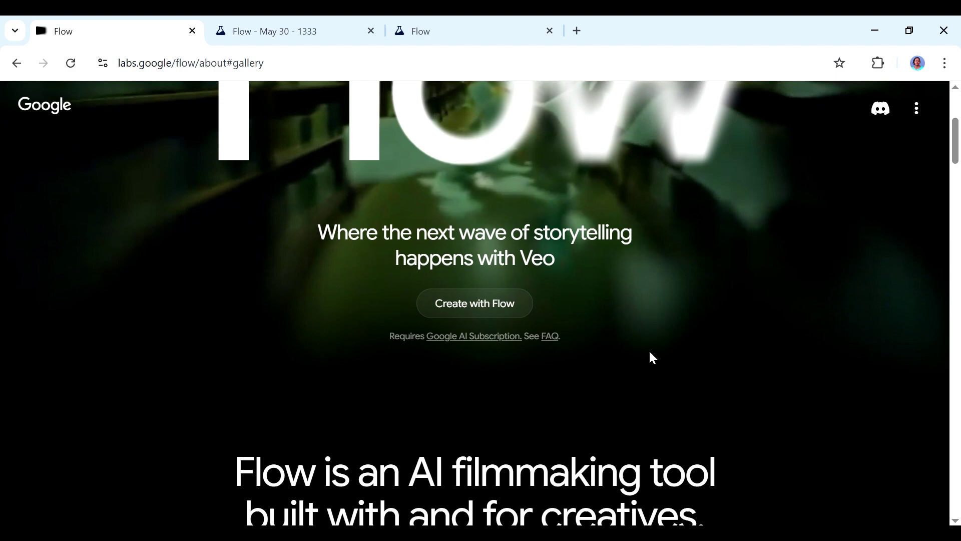
{"action": "scroll", "coordinate": [652, 357], "scroll_direction": "down", "scroll_amount": 6}
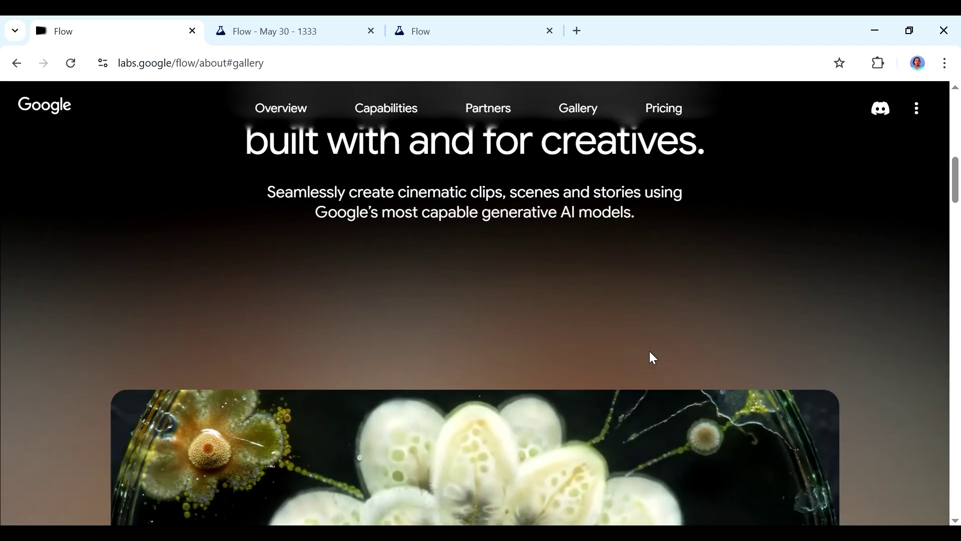
{"action": "scroll", "coordinate": [651, 358], "scroll_direction": "down", "scroll_amount": 5}
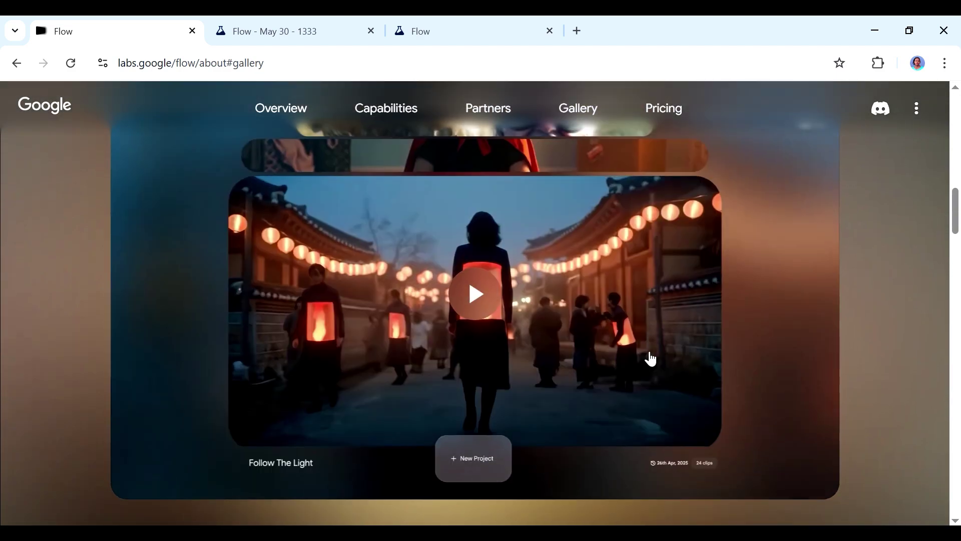
{"action": "scroll", "coordinate": [651, 359], "scroll_direction": "down", "scroll_amount": 4}
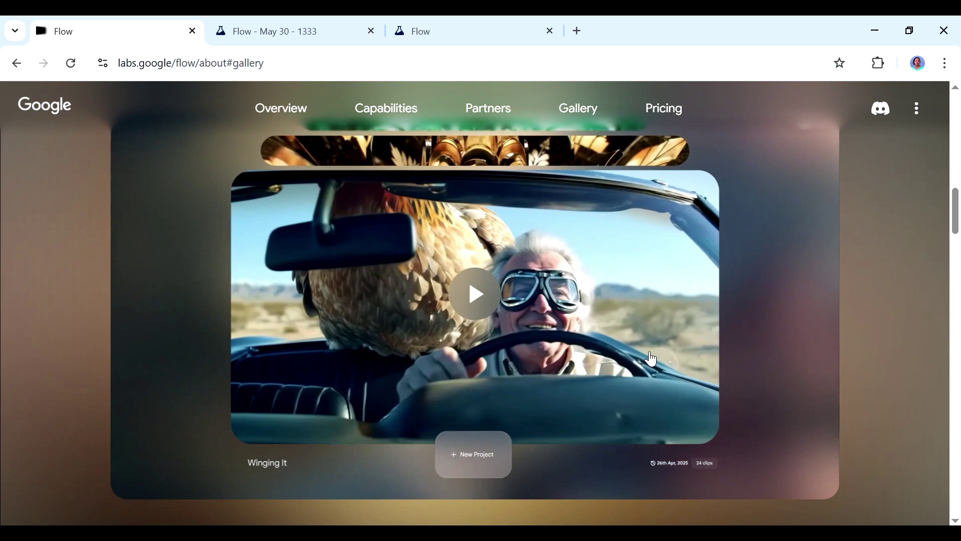
{"action": "scroll", "coordinate": [651, 359], "scroll_direction": "down", "scroll_amount": 3}
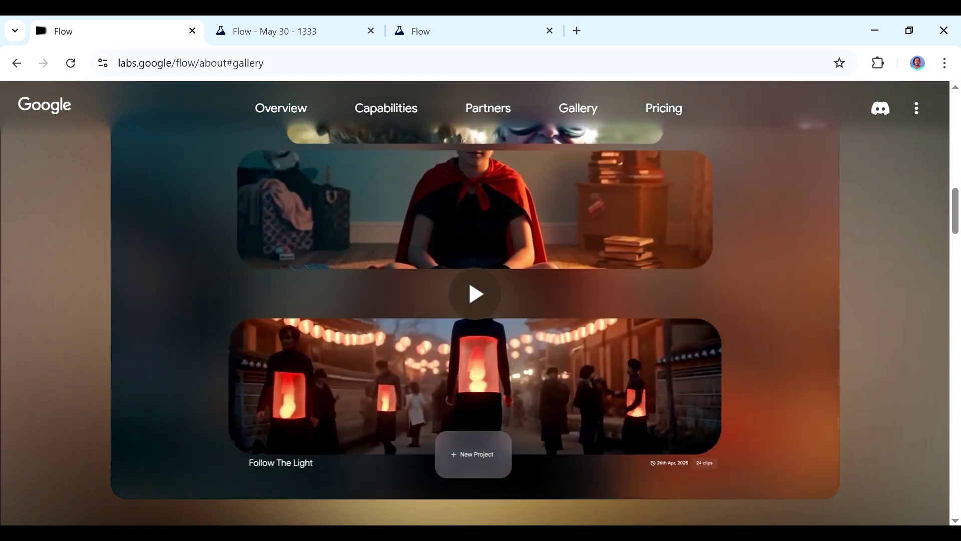
{"action": "left_click", "coordinate": [584, 110]}
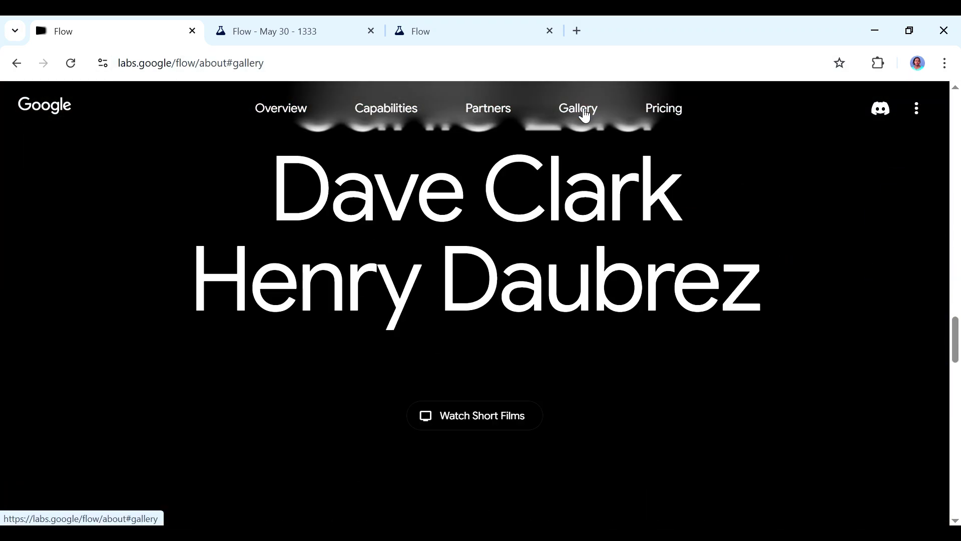
{"action": "scroll", "coordinate": [581, 123], "scroll_direction": "down", "scroll_amount": 5}
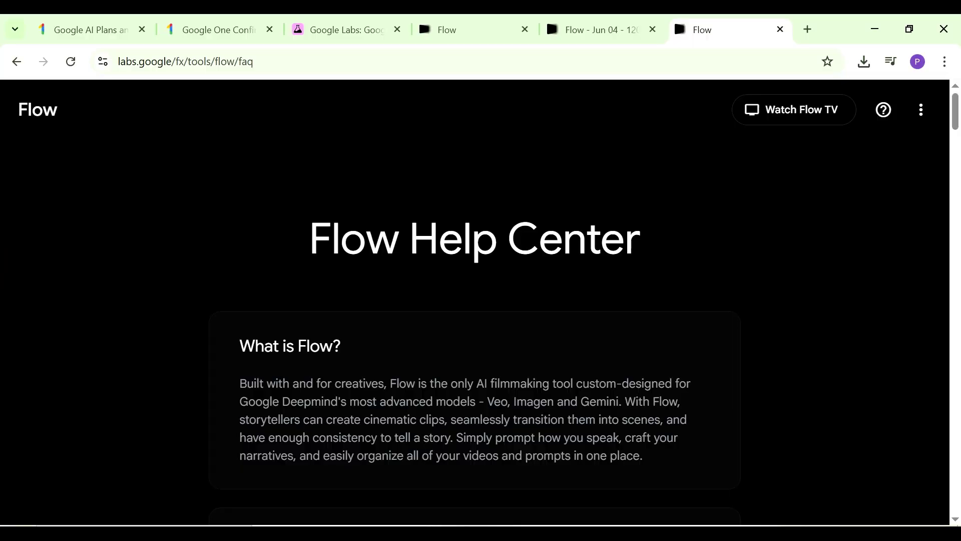
Step: Scroll the Flow FAQ down to the 'Where is it available?' country list
{"action": "scroll", "coordinate": [475, 301], "scroll_direction": "down", "scroll_amount": 20}
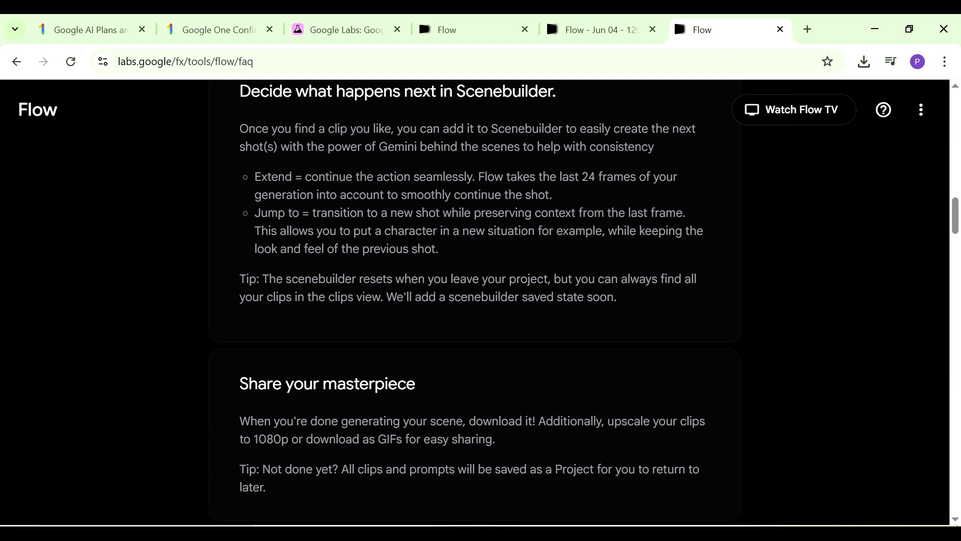
{"action": "scroll", "coordinate": [475, 300], "scroll_direction": "down", "scroll_amount": 20}
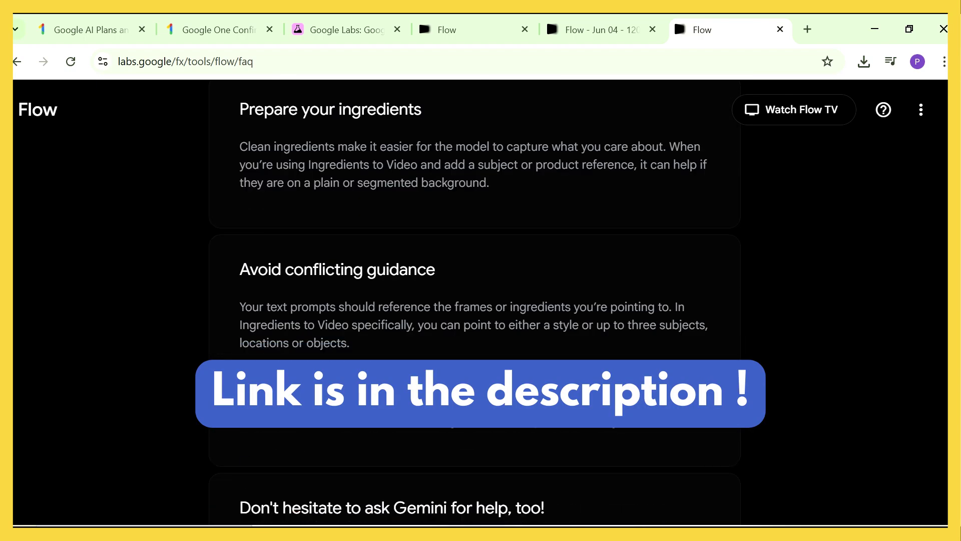
{"action": "scroll", "coordinate": [474, 301], "scroll_direction": "down", "scroll_amount": 20}
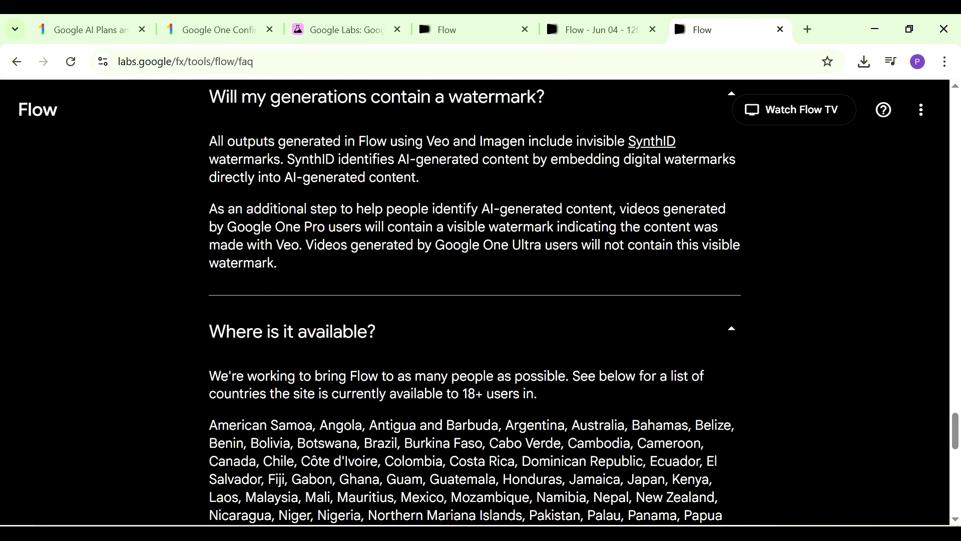
{"action": "scroll", "coordinate": [574, 252], "scroll_direction": "down", "scroll_amount": 9}
{"action": "scroll", "coordinate": [574, 251], "scroll_direction": "up", "scroll_amount": 6}
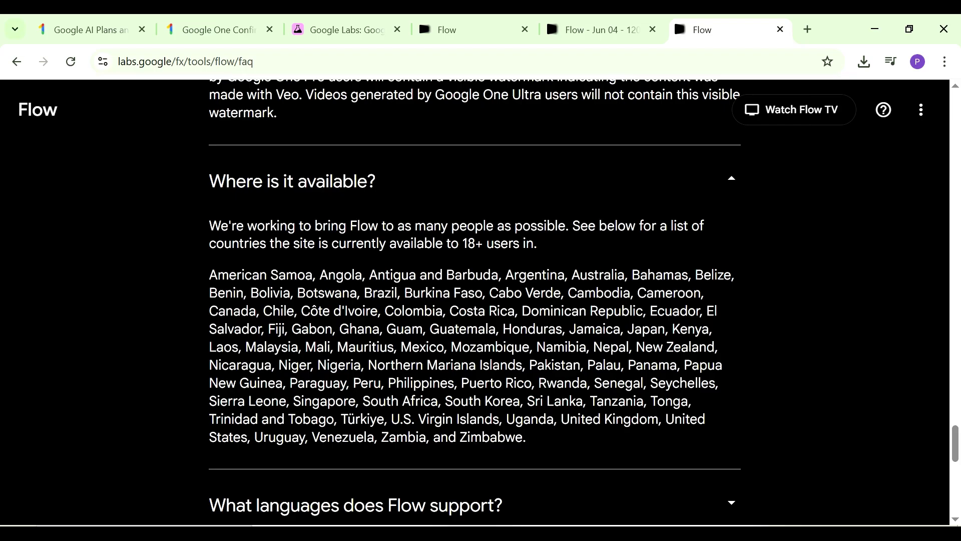
Step: Compare the AI Pro and AI Ultra plan cards, including 1,000 versus 12,000 monthly AI credits
{"action": "left_click", "coordinate": [126, 31]}
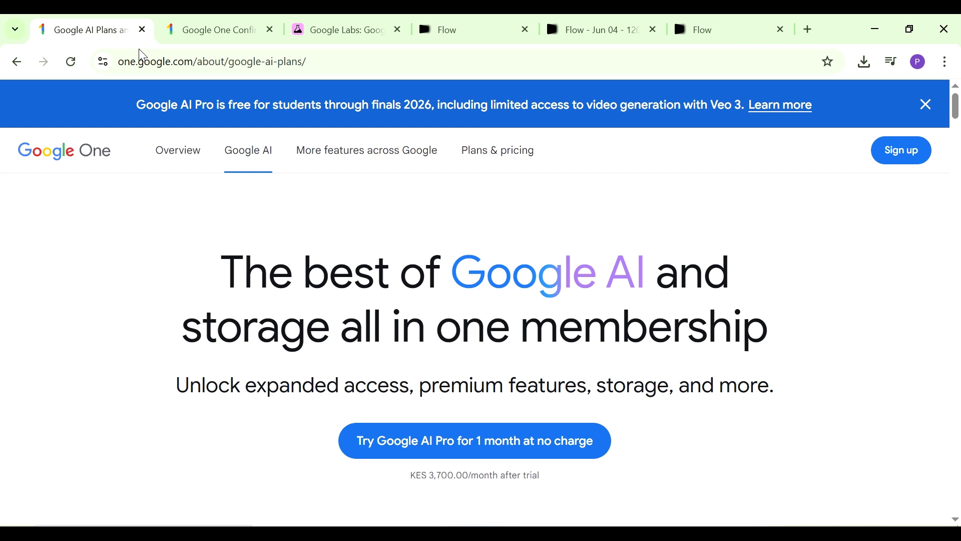
{"action": "scroll", "coordinate": [475, 351], "scroll_direction": "down", "scroll_amount": 5}
{"action": "scroll", "coordinate": [475, 351], "scroll_direction": "up", "scroll_amount": 5}
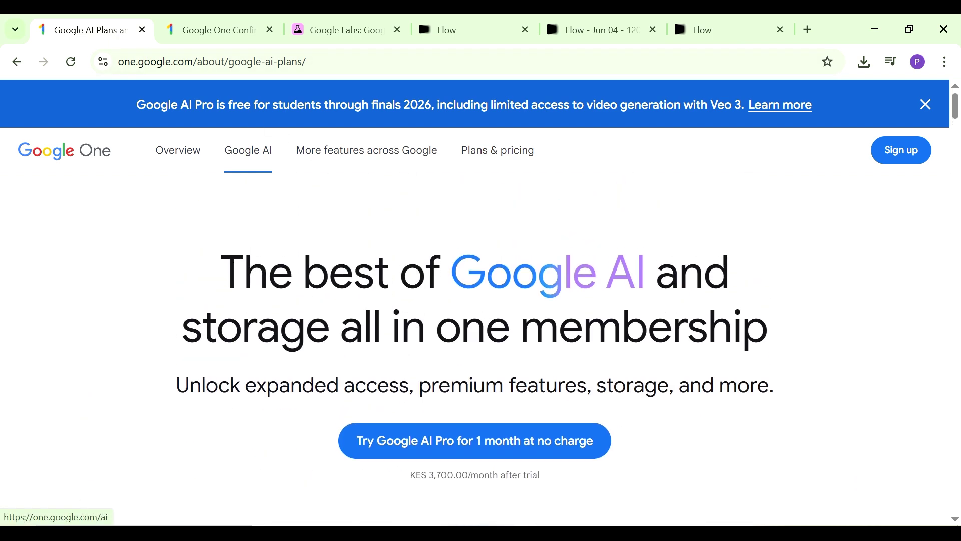
{"action": "scroll", "coordinate": [574, 316], "scroll_direction": "down", "scroll_amount": 7}
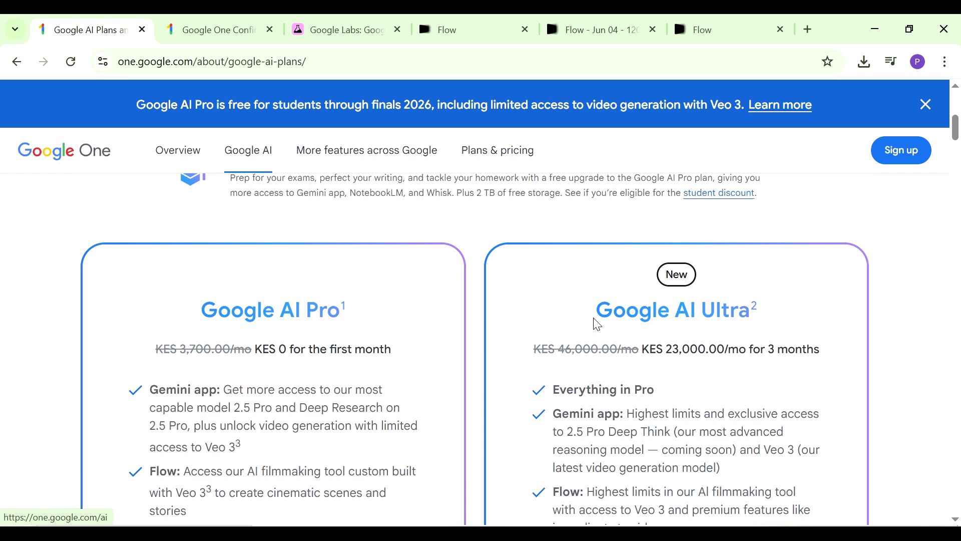
{"action": "scroll", "coordinate": [687, 332], "scroll_direction": "down", "scroll_amount": 1}
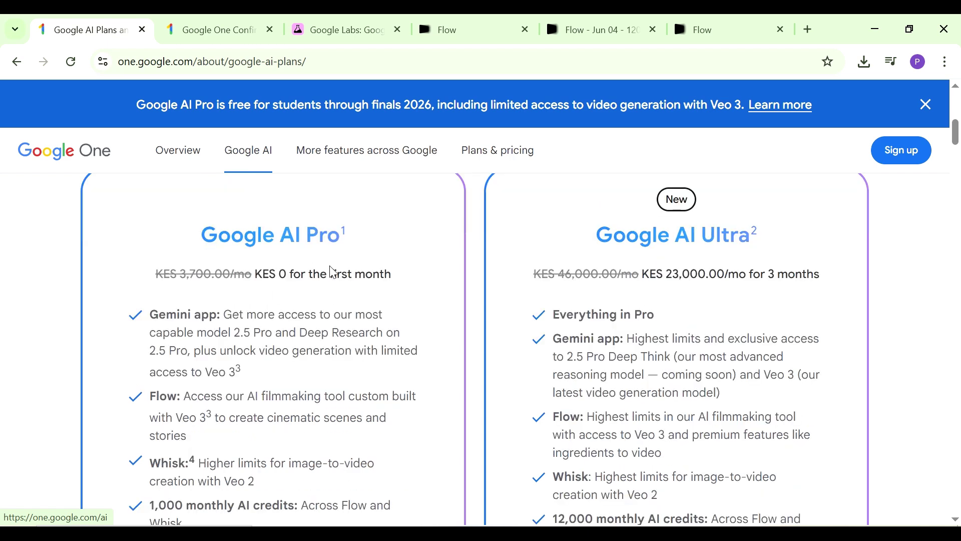
{"action": "scroll", "coordinate": [141, 365], "scroll_direction": "down", "scroll_amount": 2}
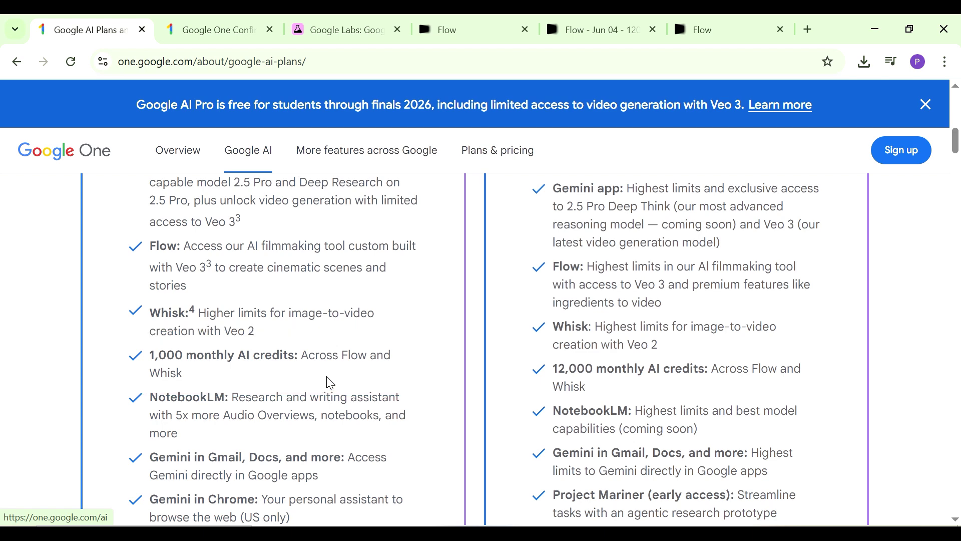
{"action": "scroll", "coordinate": [335, 380], "scroll_direction": "up", "scroll_amount": 5}
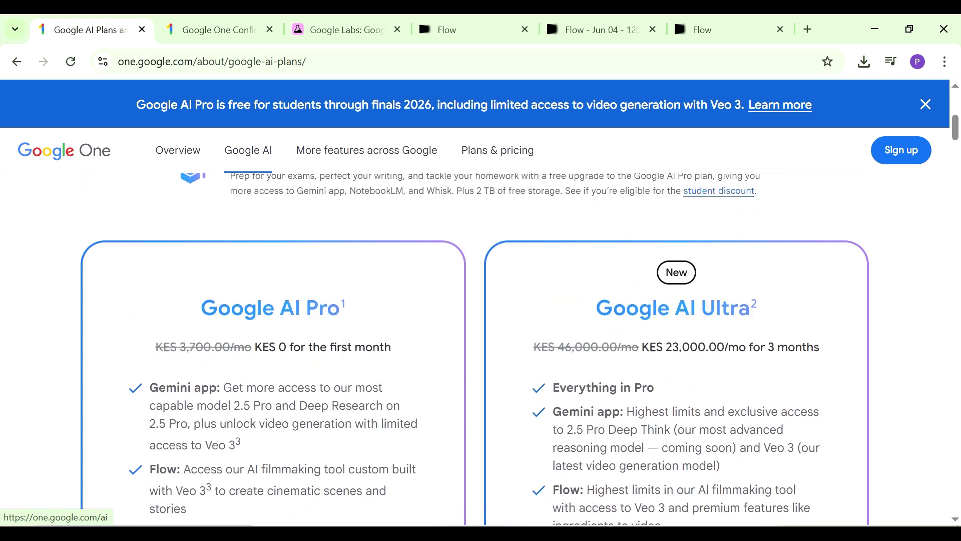
{"action": "scroll", "coordinate": [682, 365], "scroll_direction": "down", "scroll_amount": 5}
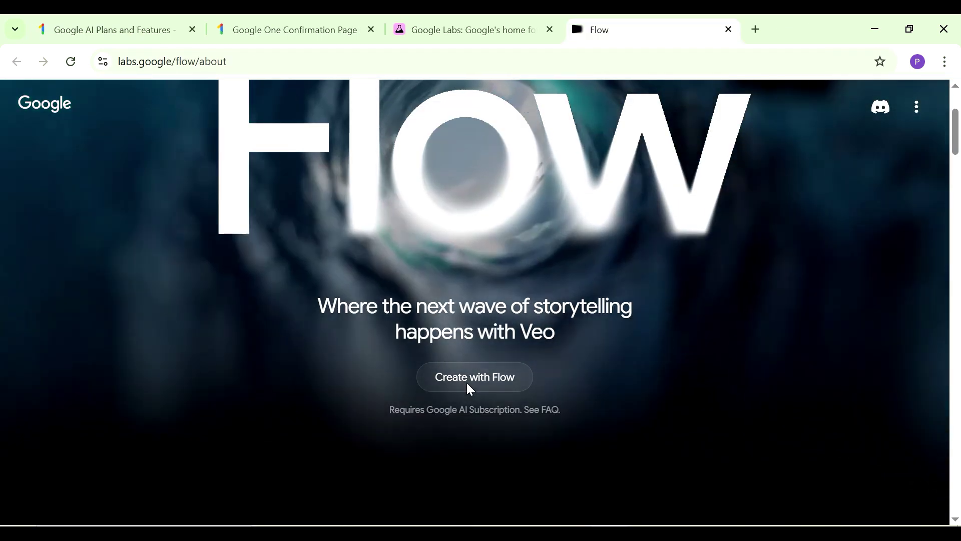
Step: Launch Flow, dismiss the Veo 3 announcement, and create the new project 'Jun 04 - 1204'
{"action": "left_click", "coordinate": [470, 382]}
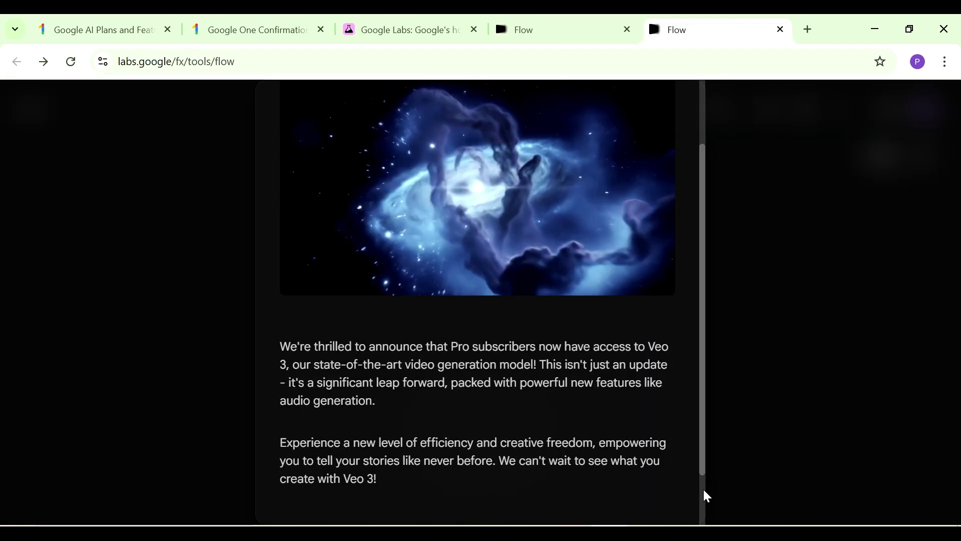
{"action": "scroll", "coordinate": [704, 495], "scroll_direction": "down", "scroll_amount": 2}
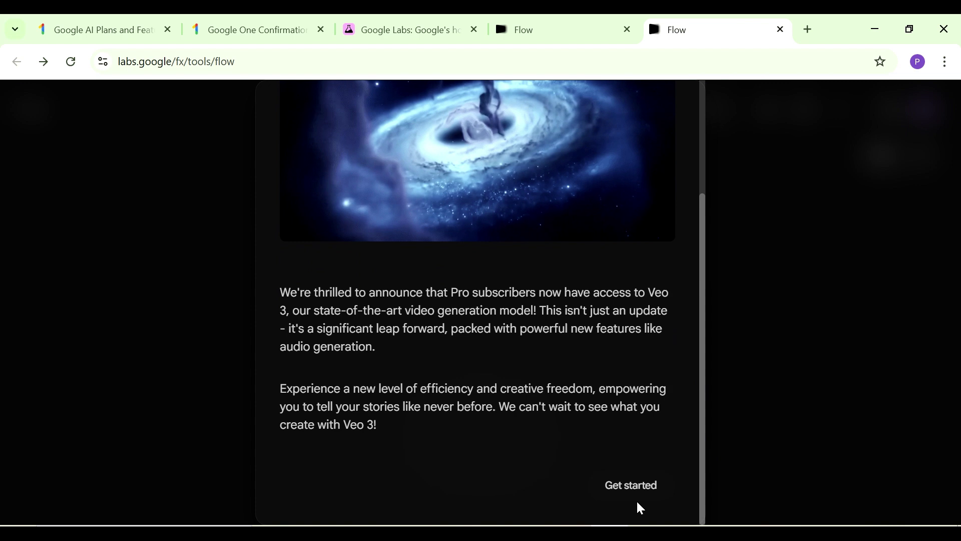
{"action": "left_click", "coordinate": [628, 487]}
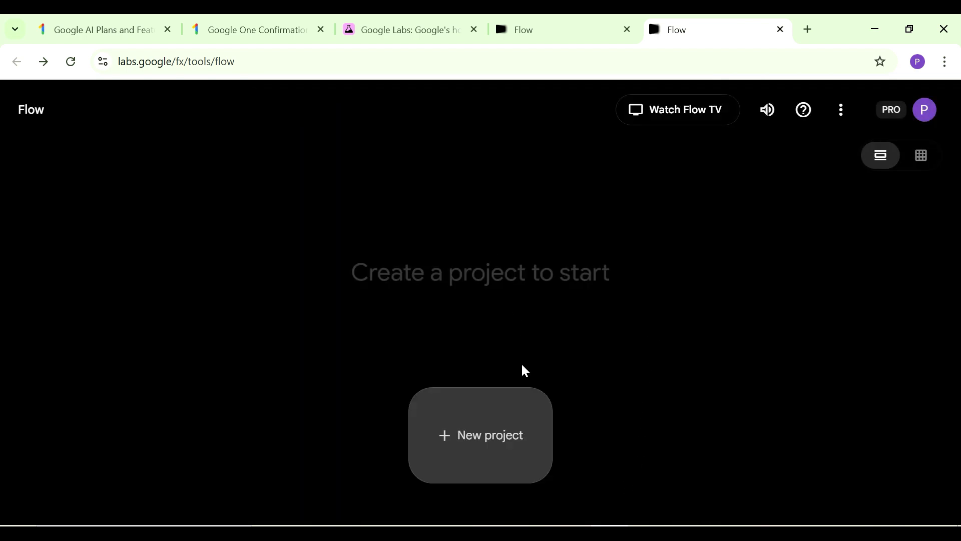
{"action": "left_click", "coordinate": [484, 448]}
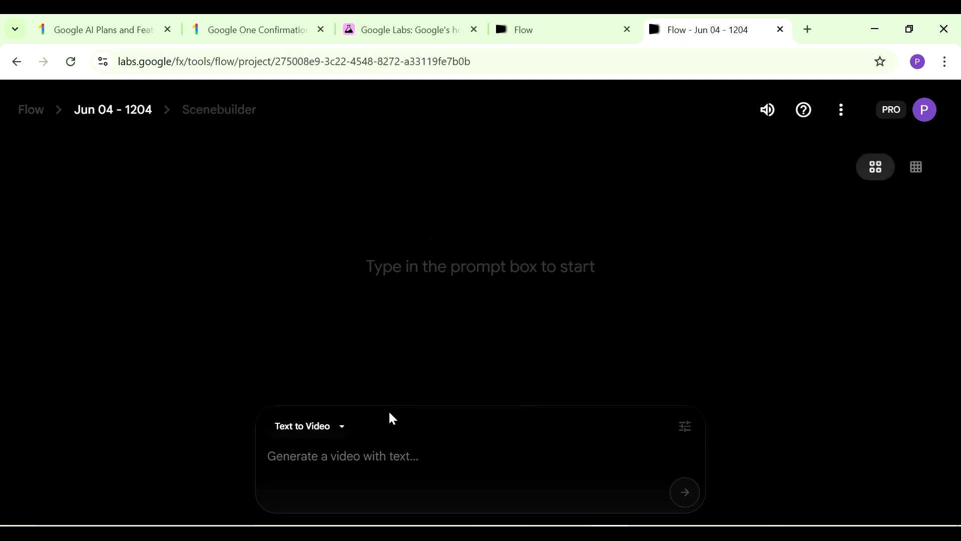
{"action": "left_click", "coordinate": [342, 429]}
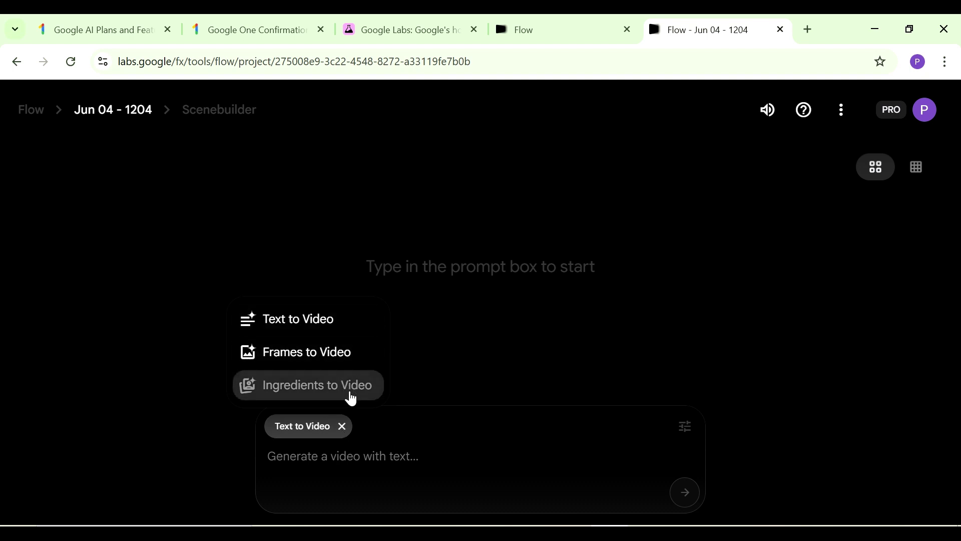
{"action": "mouse_move", "coordinate": [351, 398]}
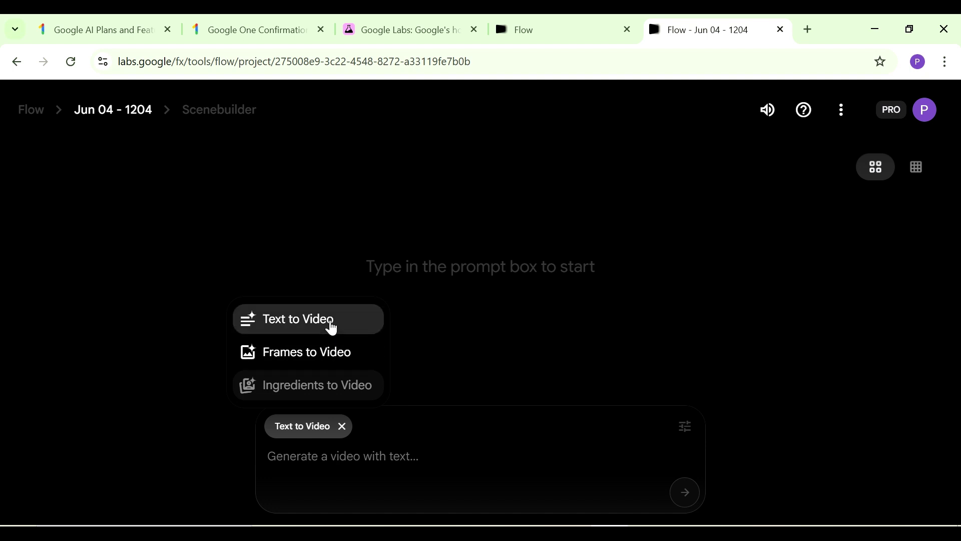
{"action": "left_click", "coordinate": [331, 326]}
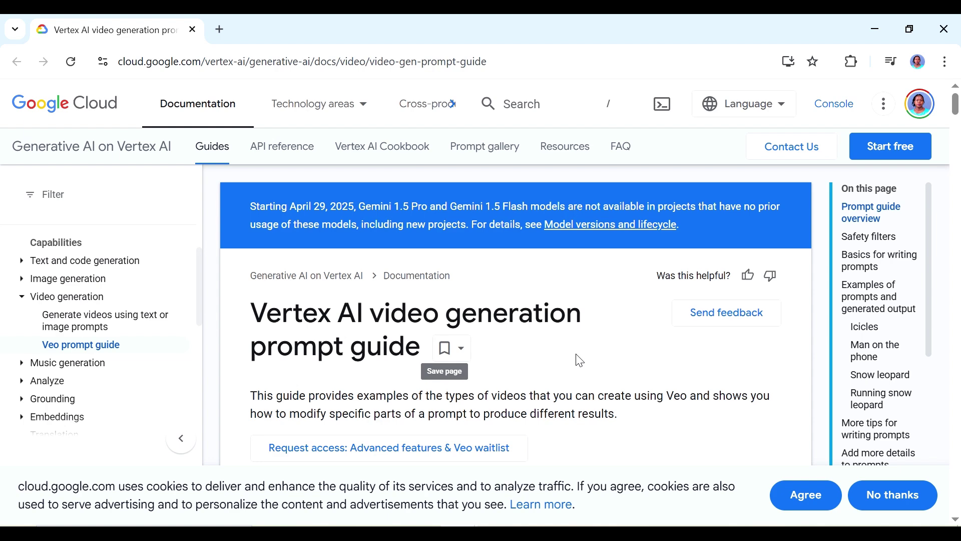
Step: Scroll through the Veo prompt guide to find its list of prompt elements
{"action": "scroll", "coordinate": [424, 306], "scroll_direction": "down", "scroll_amount": 10}
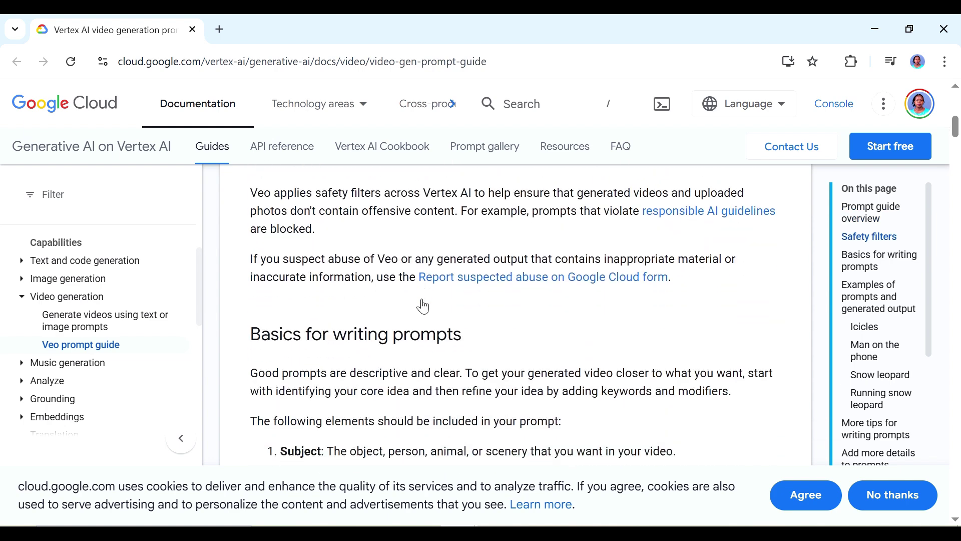
{"action": "scroll", "coordinate": [423, 306], "scroll_direction": "down", "scroll_amount": 4}
{"action": "scroll", "coordinate": [424, 307], "scroll_direction": "up", "scroll_amount": 2}
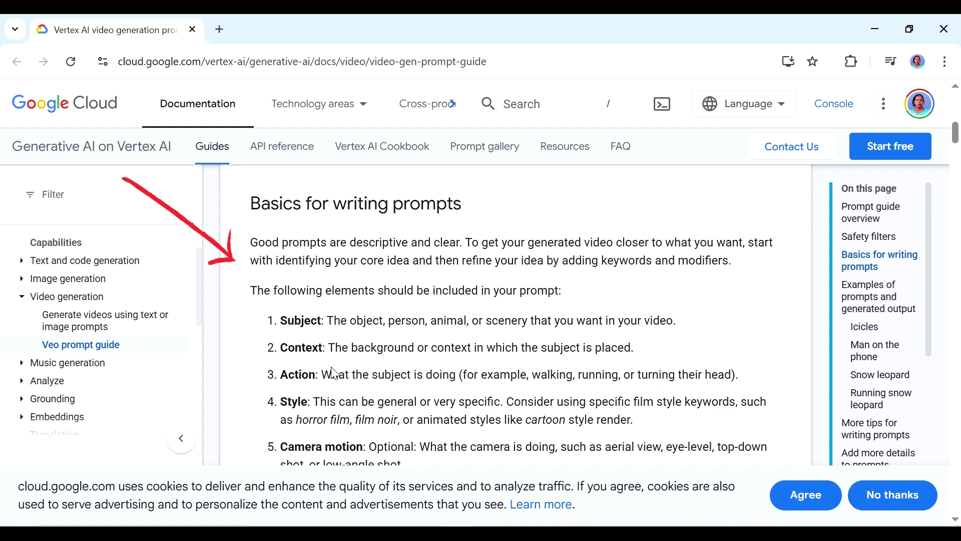
{"action": "scroll", "coordinate": [310, 341], "scroll_direction": "down", "scroll_amount": 2}
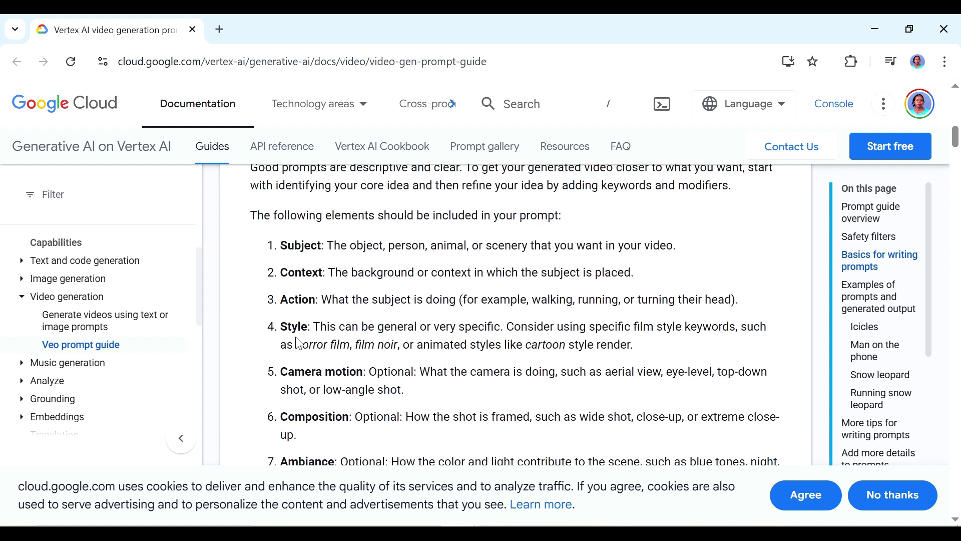
{"action": "scroll", "coordinate": [516, 315], "scroll_direction": "down", "scroll_amount": 1}
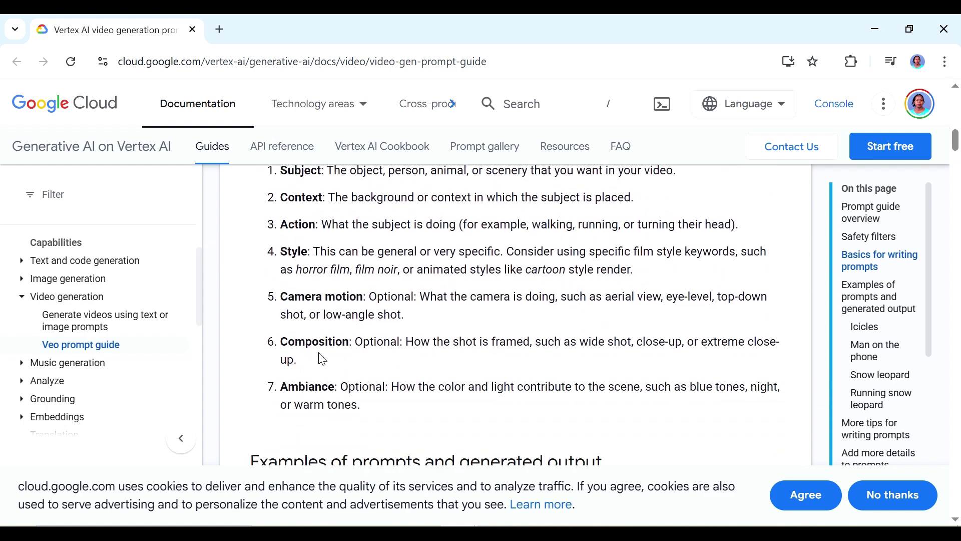
{"action": "scroll", "coordinate": [370, 411], "scroll_direction": "down", "scroll_amount": 1}
{"action": "scroll", "coordinate": [434, 368], "scroll_direction": "down", "scroll_amount": 1}
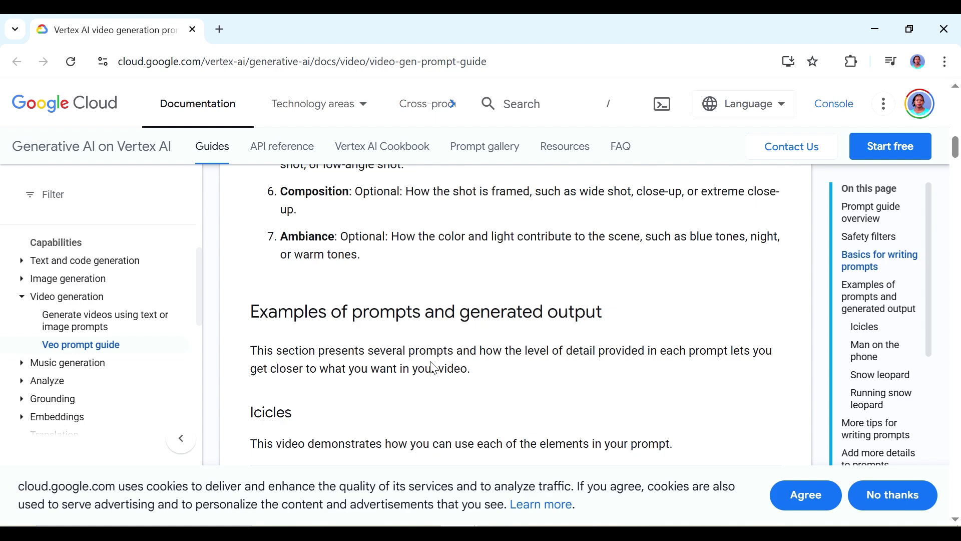
{"action": "scroll", "coordinate": [433, 345], "scroll_direction": "down", "scroll_amount": 2}
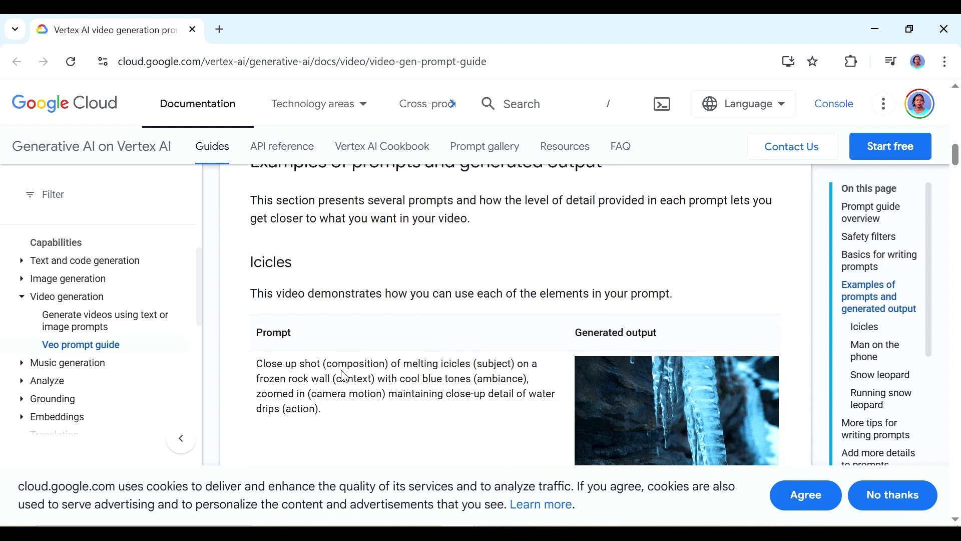
{"action": "scroll", "coordinate": [575, 331], "scroll_direction": "down", "scroll_amount": 1}
{"action": "scroll", "coordinate": [575, 331], "scroll_direction": "down", "scroll_amount": 3}
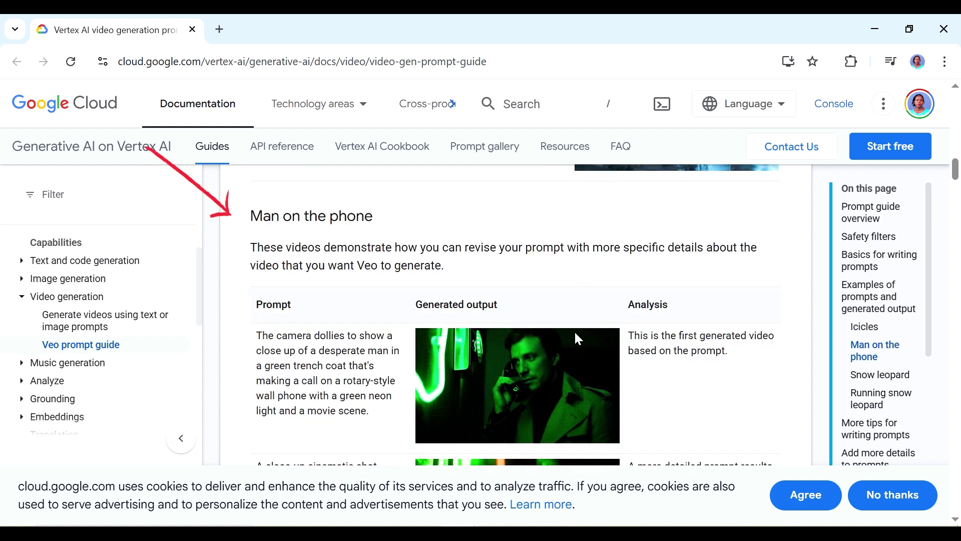
{"action": "scroll", "coordinate": [575, 330], "scroll_direction": "down", "scroll_amount": 2}
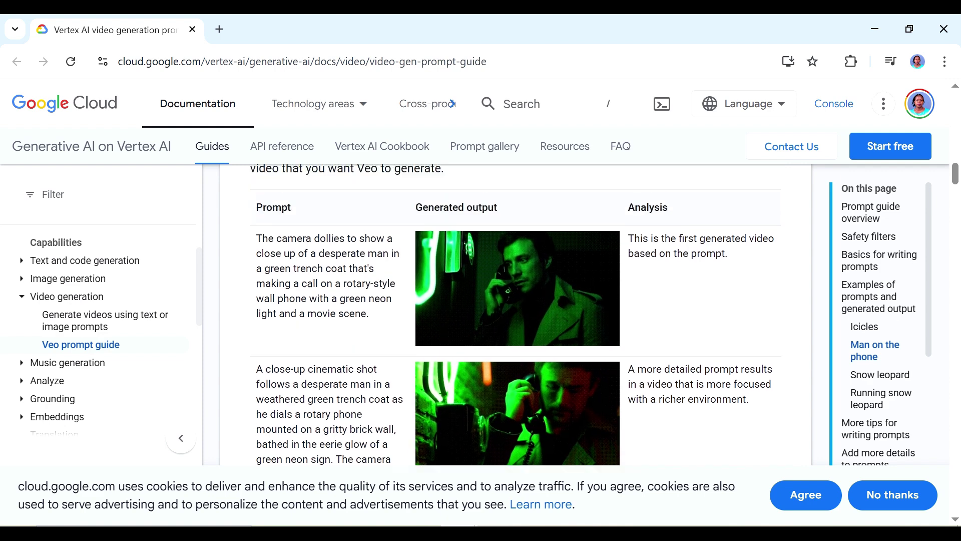
{"action": "scroll", "coordinate": [350, 359], "scroll_direction": "up", "scroll_amount": 1}
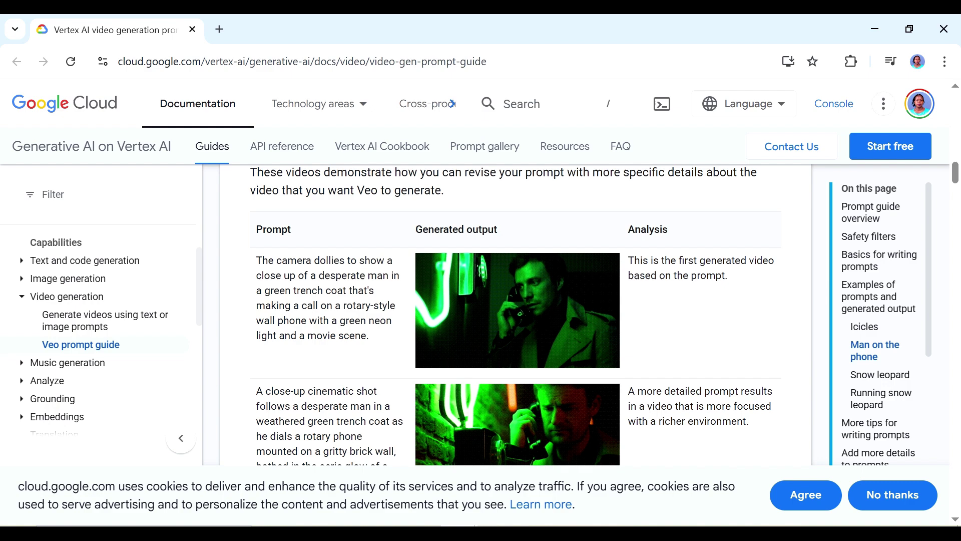
{"action": "scroll", "coordinate": [450, 326], "scroll_direction": "up", "scroll_amount": 15}
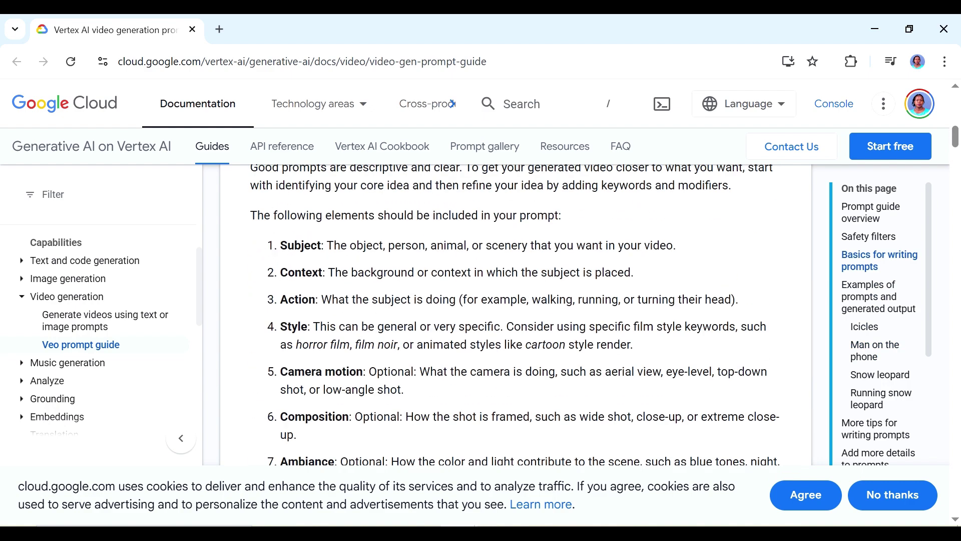
Step: Copy the prompt elements list, items 1 through 7
{"action": "left_click_drag", "start_coordinate": [251, 215], "coordinate": [371, 263]}
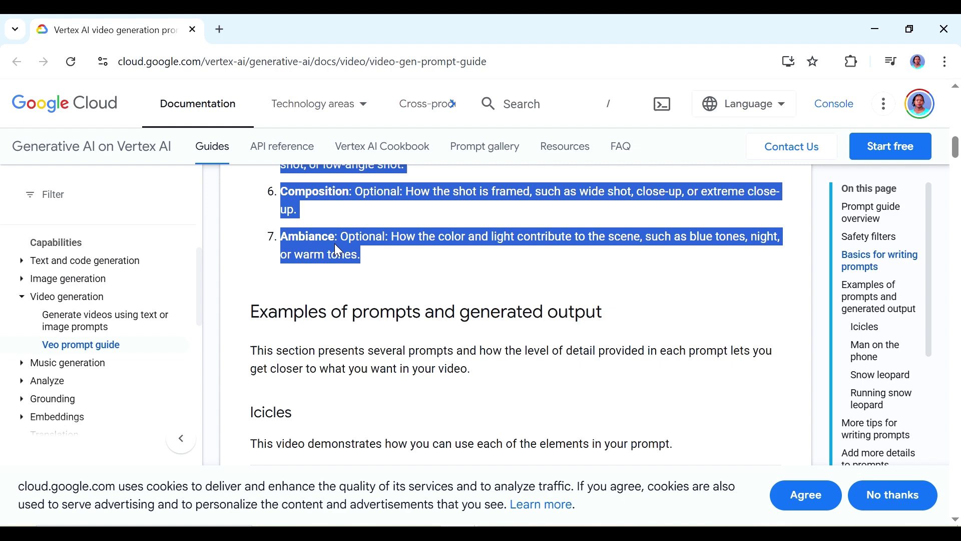
{"action": "right_click", "coordinate": [338, 251]}
{"action": "left_click", "coordinate": [369, 265]}
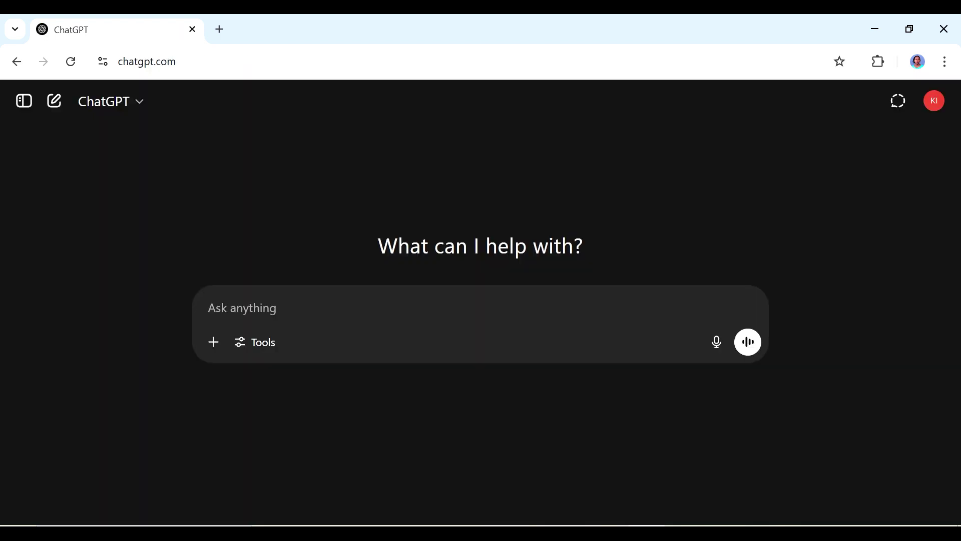
Step: Ask ChatGPT for five 8-second VEO 3 Jonah-and-the-whale prompts with audio, including the pasted elements
{"action": "type", "text": "im"}
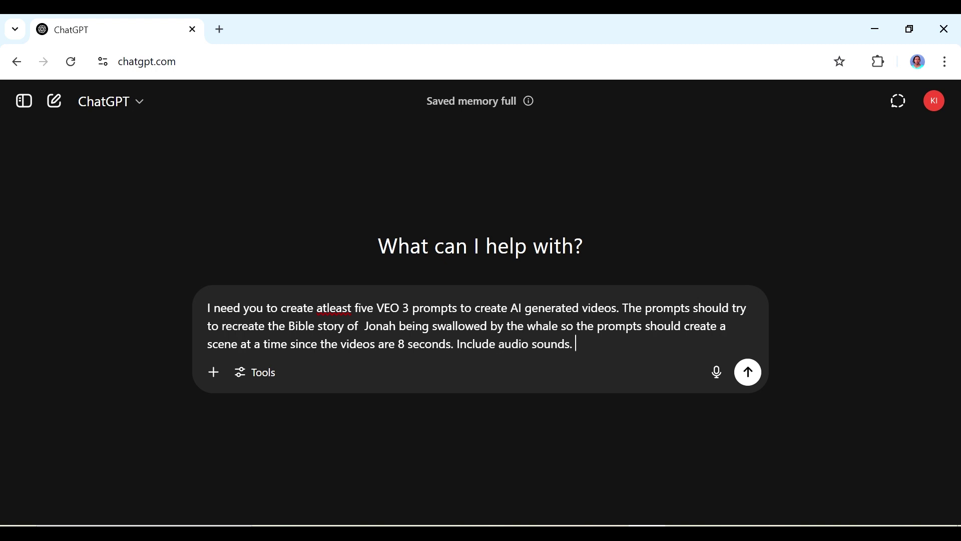
{"action": "key", "text": "ctrl+v"}
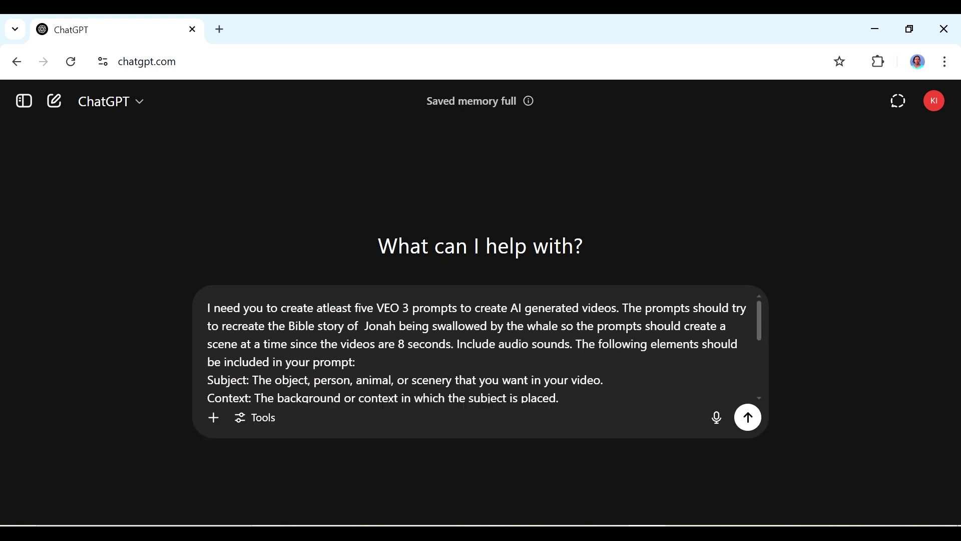
{"action": "scroll", "coordinate": [481, 350], "scroll_direction": "down", "scroll_amount": 2}
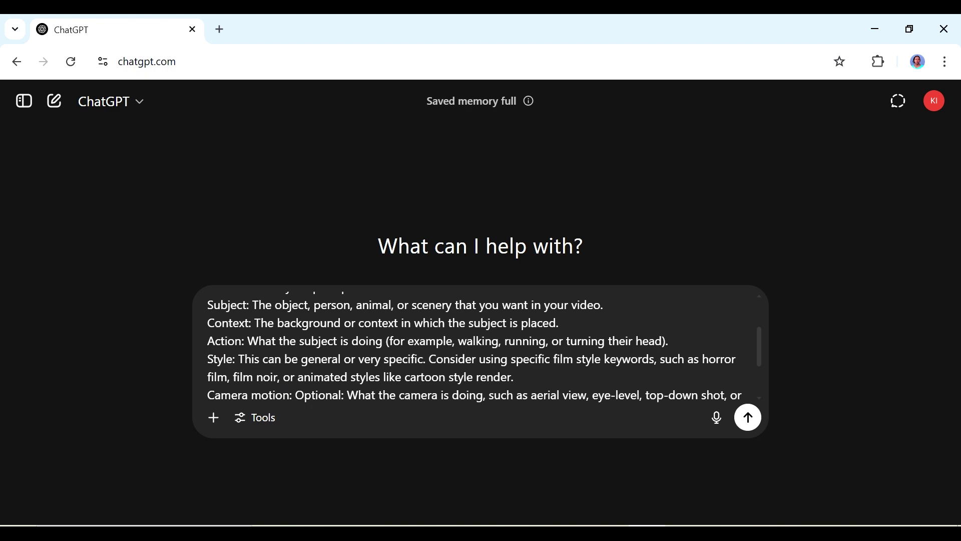
{"action": "left_click", "coordinate": [750, 421]}
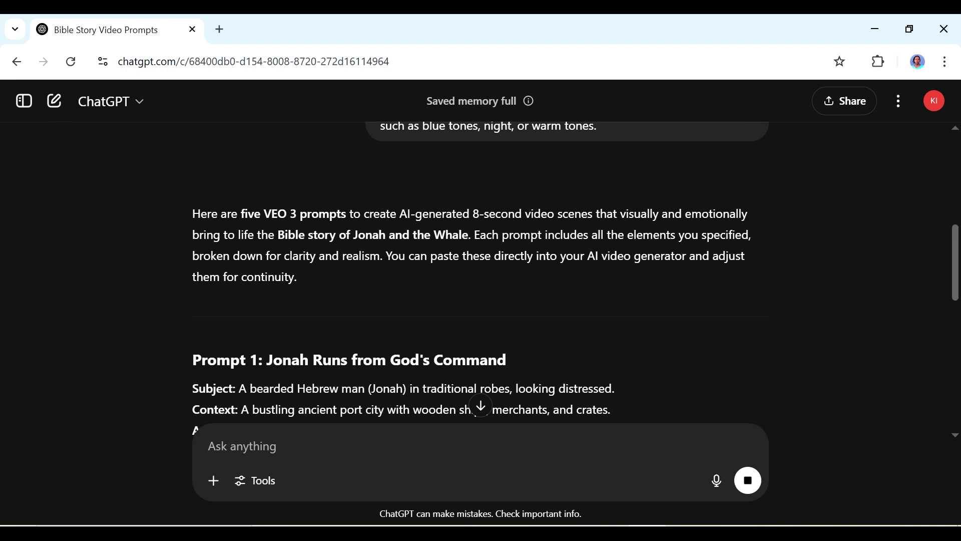
Step: Read through ChatGPT's Jonah prompts down to Prompt 4 and back to Prompt 1
{"action": "scroll", "coordinate": [444, 258], "scroll_direction": "down", "scroll_amount": 4}
{"action": "scroll", "coordinate": [444, 258], "scroll_direction": "up", "scroll_amount": 2}
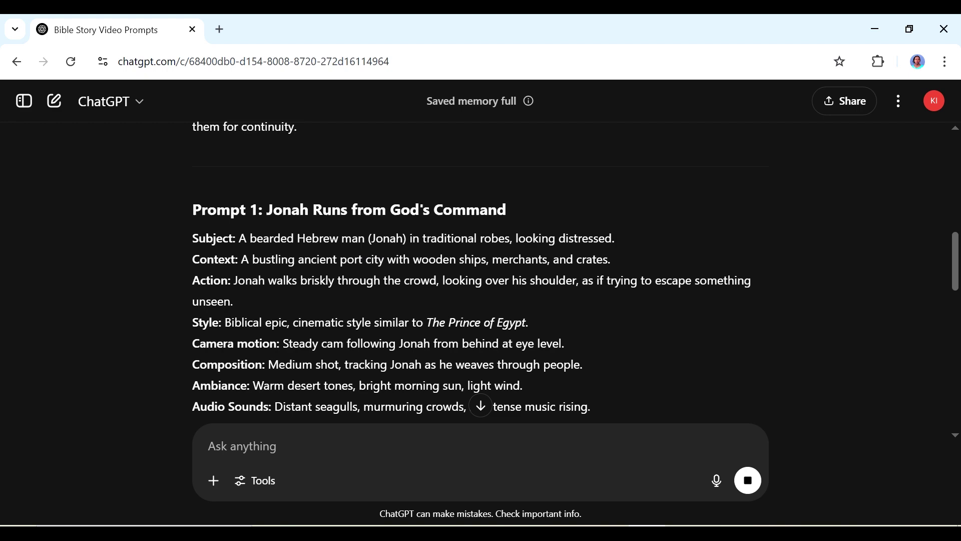
{"action": "scroll", "coordinate": [480, 270], "scroll_direction": "down", "scroll_amount": 2}
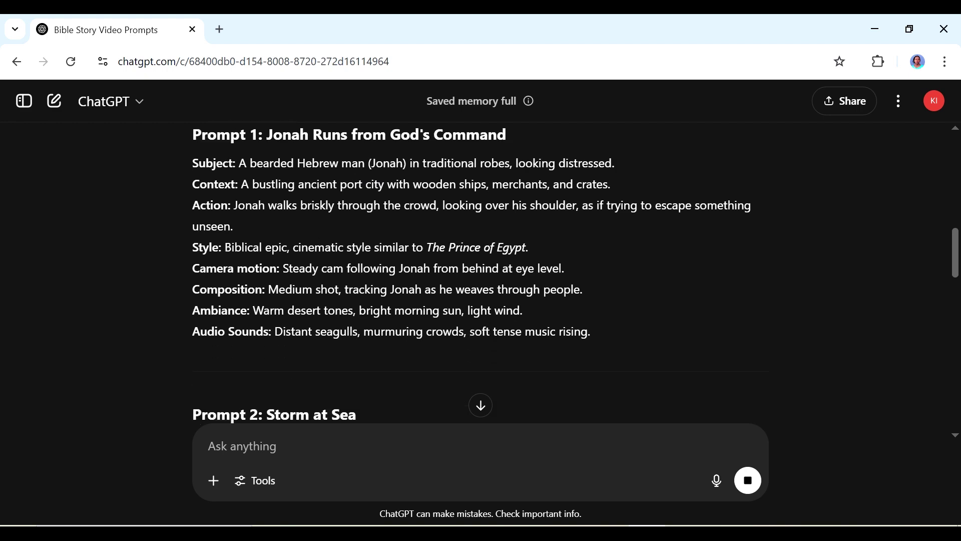
{"action": "scroll", "coordinate": [481, 270], "scroll_direction": "up", "scroll_amount": 2}
{"action": "scroll", "coordinate": [660, 265], "scroll_direction": "down", "scroll_amount": 5}
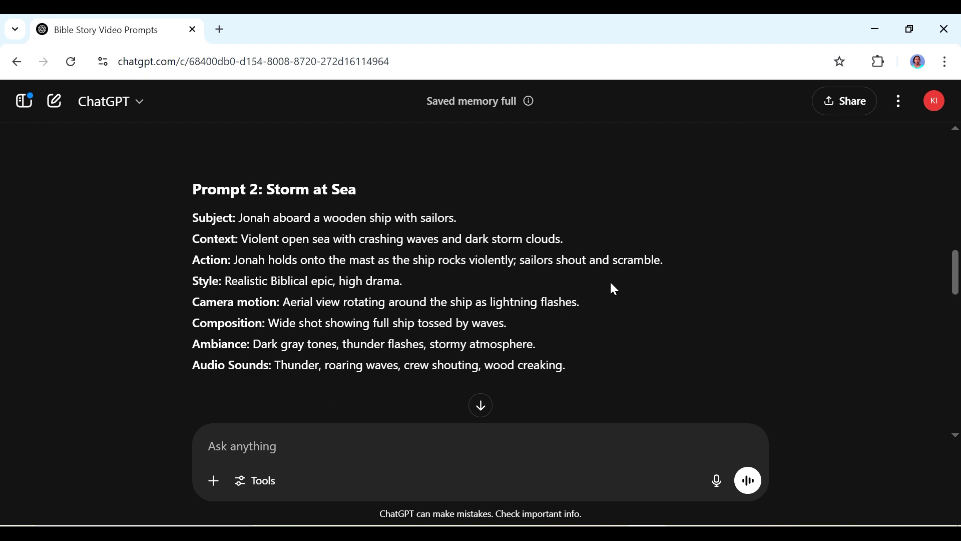
{"action": "scroll", "coordinate": [610, 284], "scroll_direction": "down", "scroll_amount": 4}
{"action": "scroll", "coordinate": [611, 283], "scroll_direction": "down", "scroll_amount": 4}
{"action": "scroll", "coordinate": [611, 286], "scroll_direction": "down", "scroll_amount": 10}
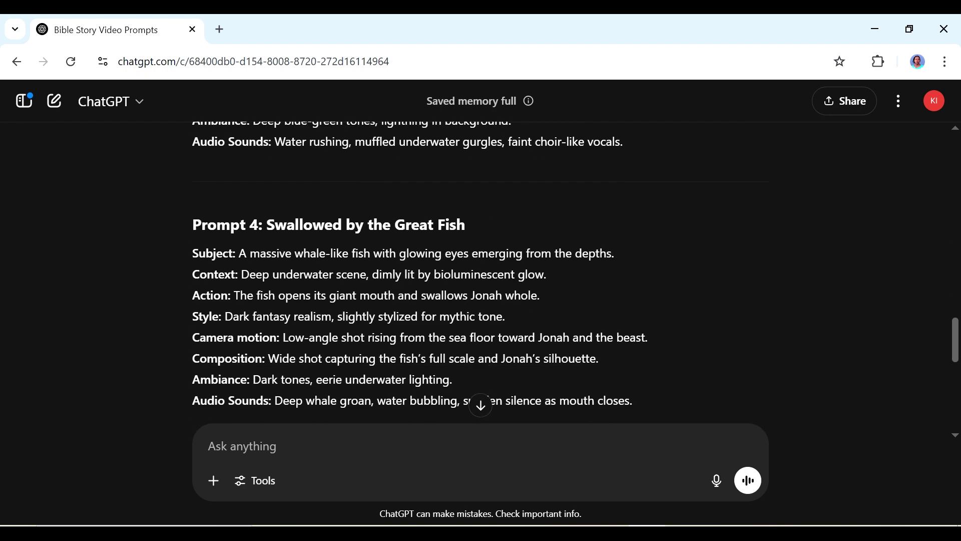
{"action": "scroll", "coordinate": [611, 285], "scroll_direction": "up", "scroll_amount": 15}
{"action": "scroll", "coordinate": [609, 286], "scroll_direction": "up", "scroll_amount": 7}
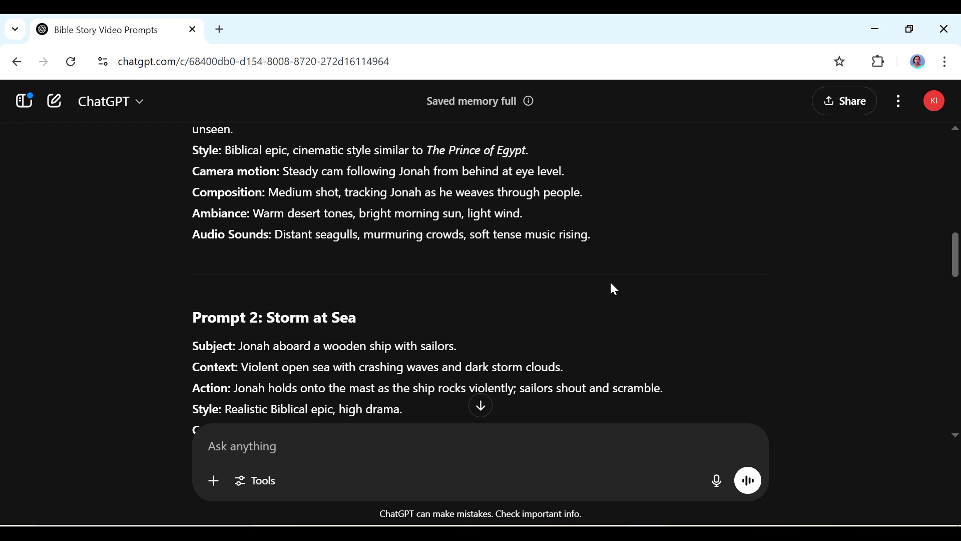
Step: Copy Prompt 1's eight detail lines and bring up paste options in Flow's prompt box
{"action": "left_click_drag", "start_coordinate": [593, 355], "coordinate": [192, 186]}
{"action": "right_click", "coordinate": [258, 213]}
{"action": "left_click", "coordinate": [292, 233]}
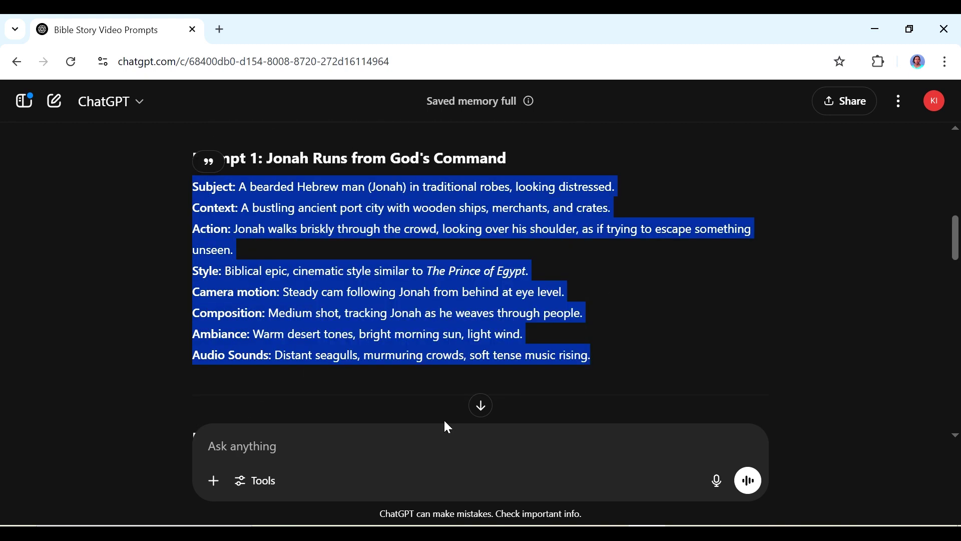
{"action": "key", "text": "alt+Tab"}
{"action": "right_click", "coordinate": [377, 472]}
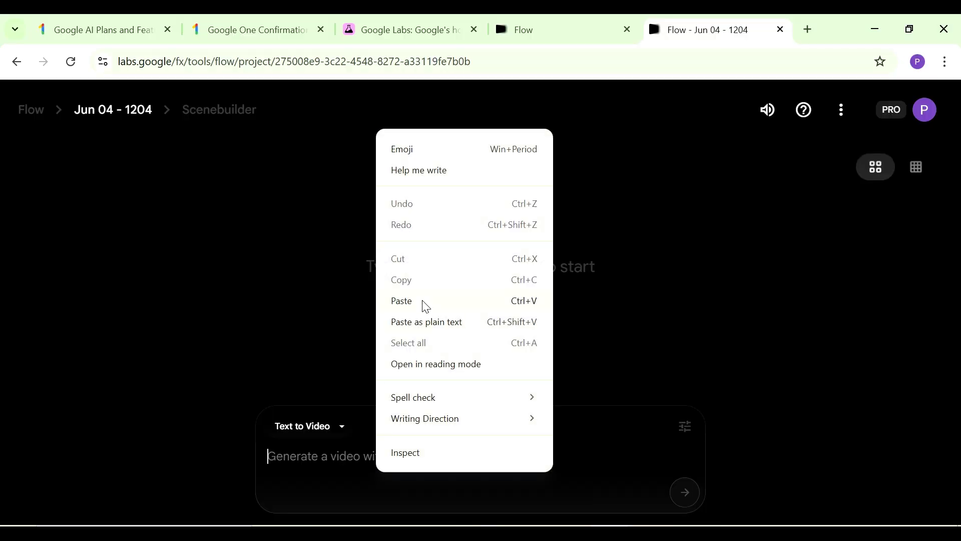
Step: Paste Prompt 1 into the Flow prompt box, keeping the Text to Video mode
{"action": "left_click", "coordinate": [424, 302]}
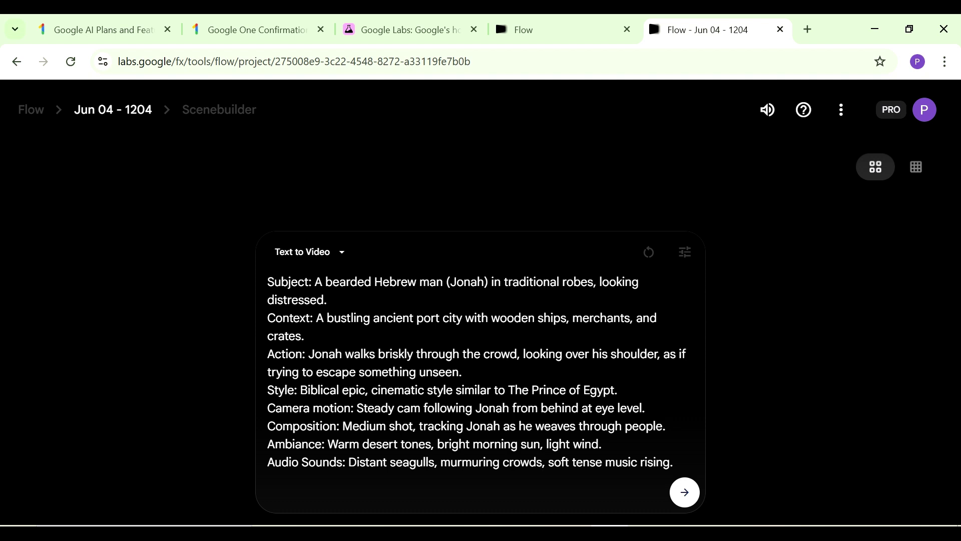
{"action": "left_click", "coordinate": [339, 251]}
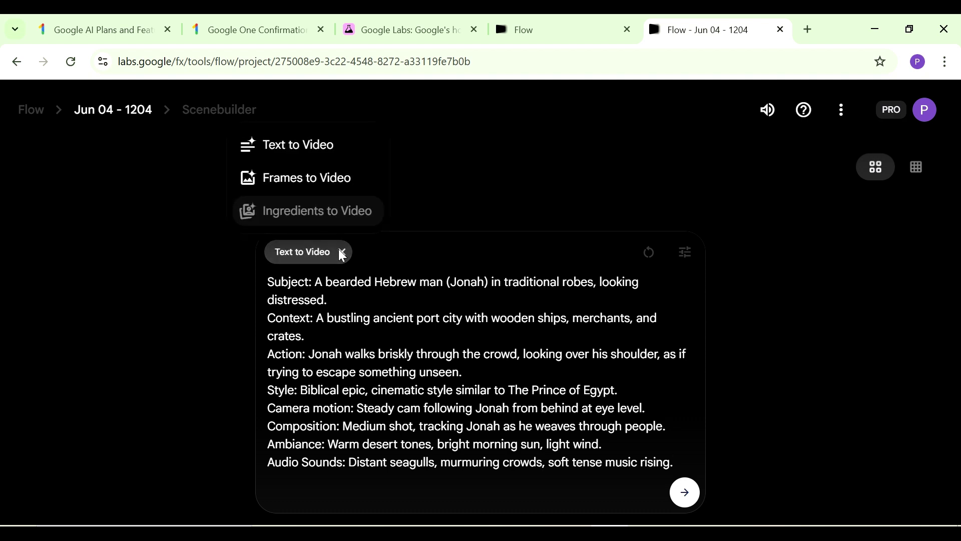
{"action": "left_click", "coordinate": [331, 151]}
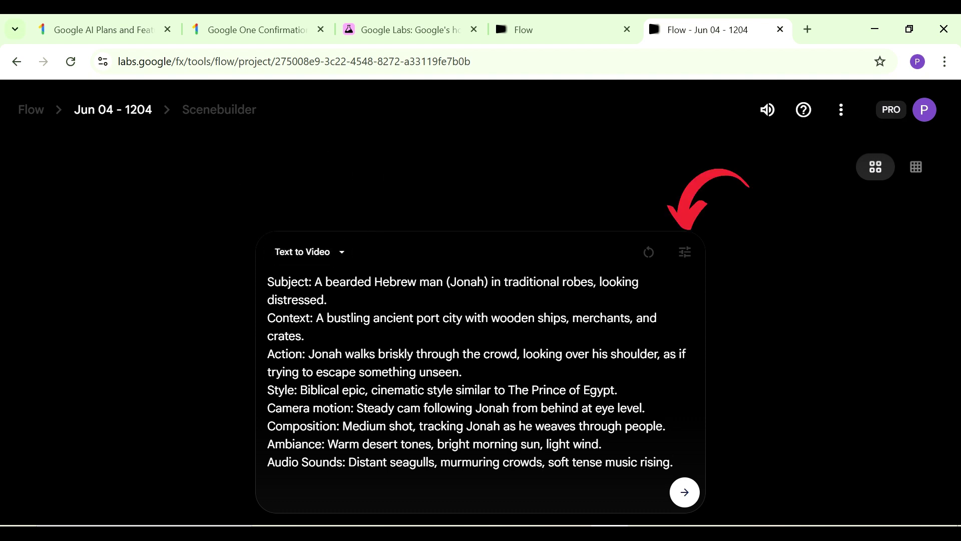
Step: Set the model to Veo 3 - Highest Quality with 1 output per prompt
{"action": "left_click", "coordinate": [685, 252]}
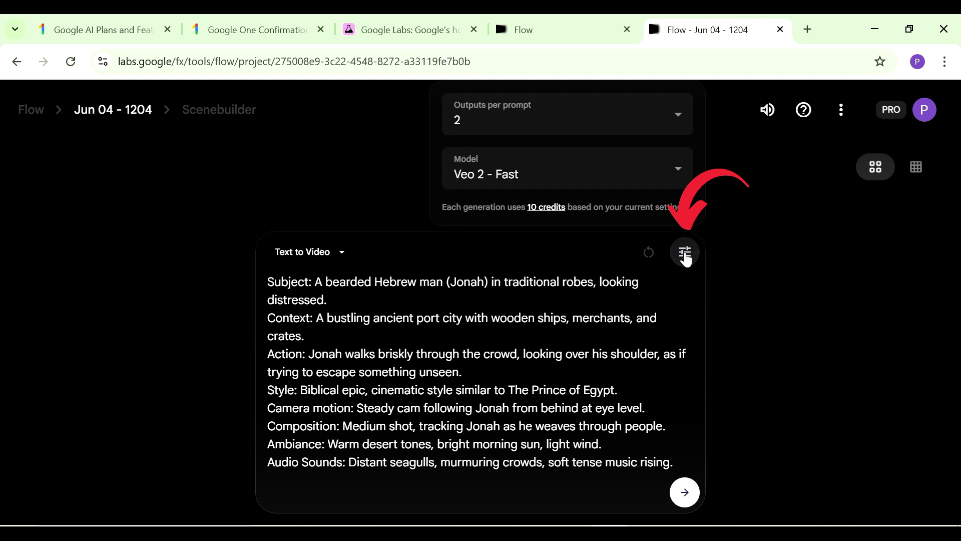
{"action": "left_click", "coordinate": [679, 176]}
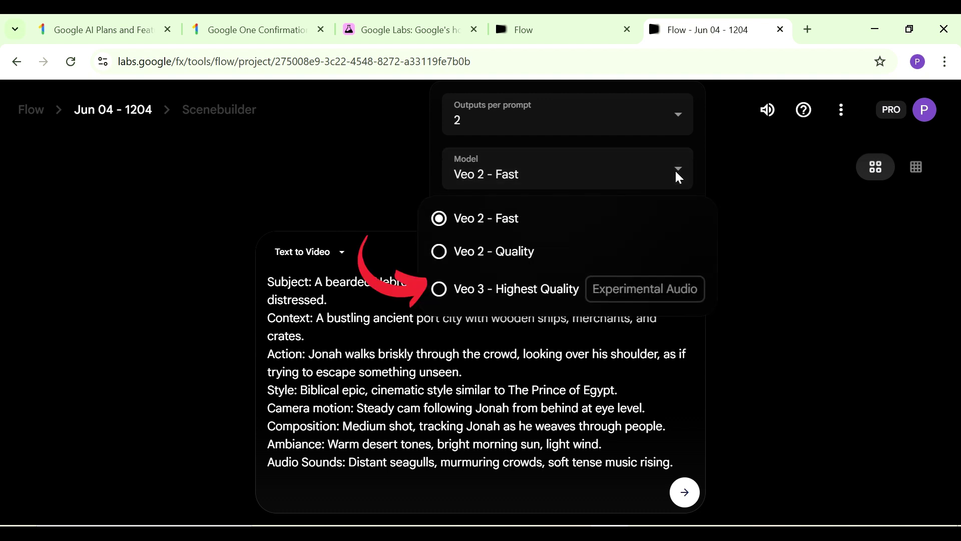
{"action": "left_click", "coordinate": [530, 304]}
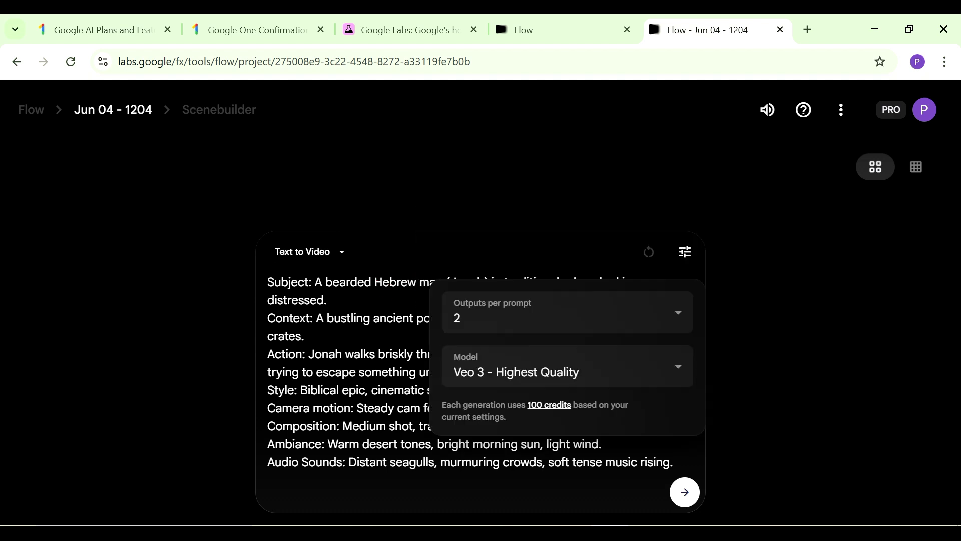
{"action": "left_click", "coordinate": [522, 318]}
{"action": "left_click", "coordinate": [494, 171]}
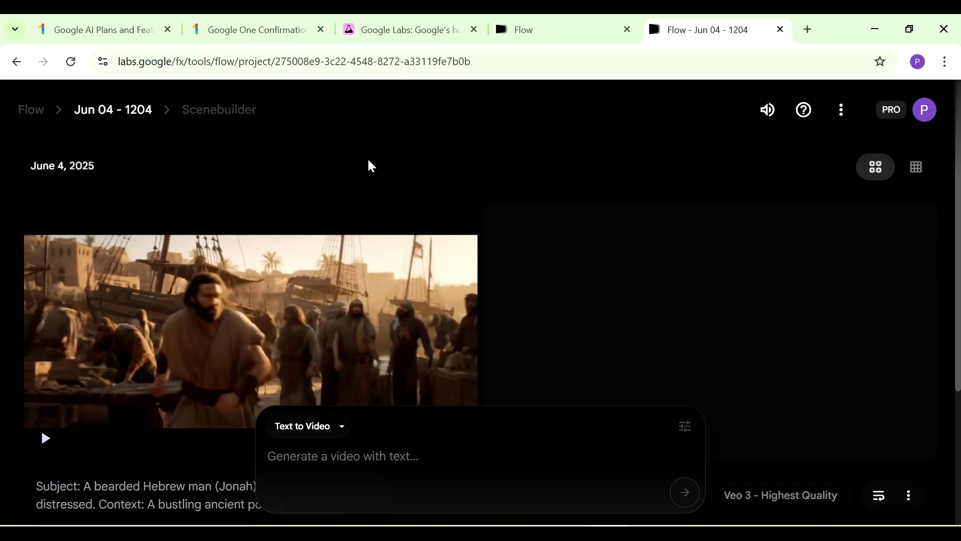
Step: Play the generated Jonah port-city clip and read its full prompt caption
{"action": "left_click", "coordinate": [44, 438]}
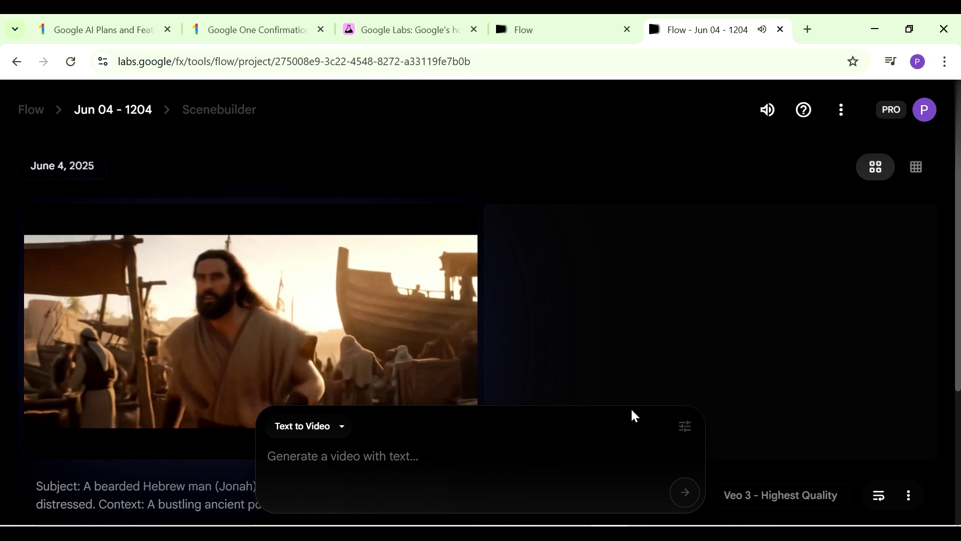
{"action": "scroll", "coordinate": [596, 338], "scroll_direction": "down", "scroll_amount": 2}
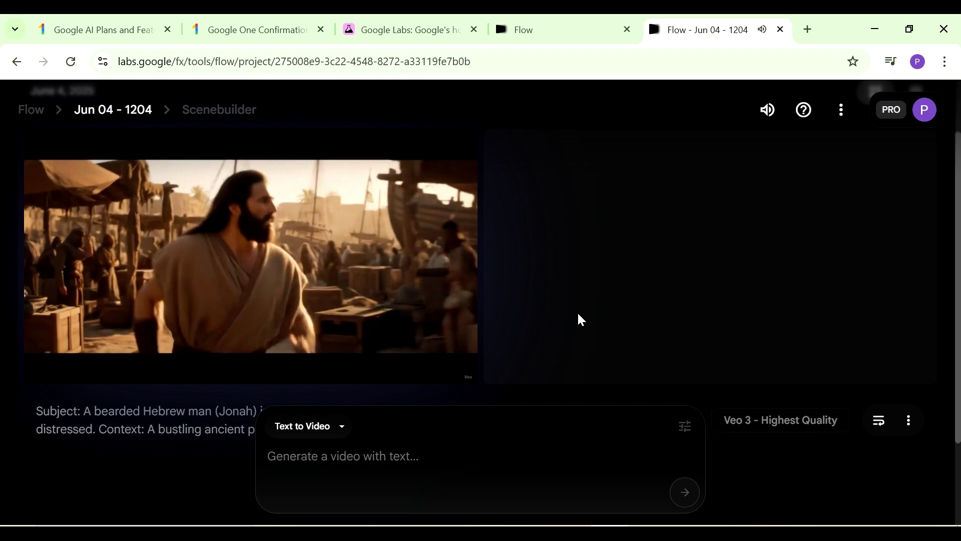
{"action": "scroll", "coordinate": [570, 319], "scroll_direction": "down", "scroll_amount": 2}
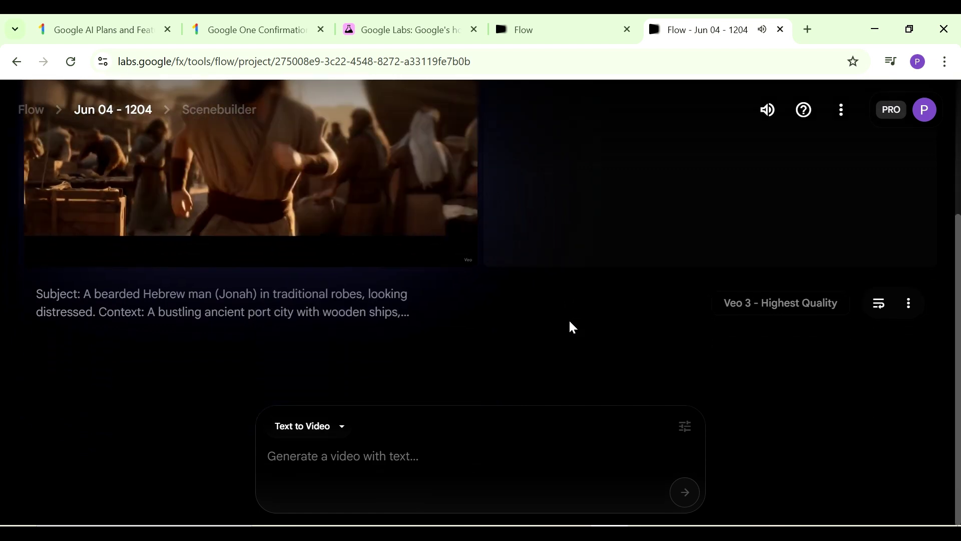
{"action": "scroll", "coordinate": [570, 321], "scroll_direction": "up", "scroll_amount": 3}
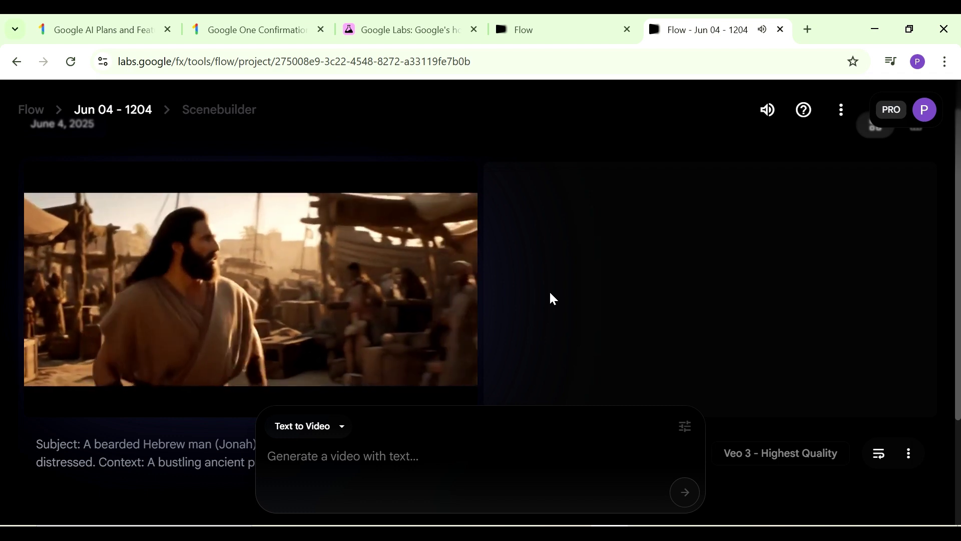
{"action": "mouse_move", "coordinate": [97, 196]}
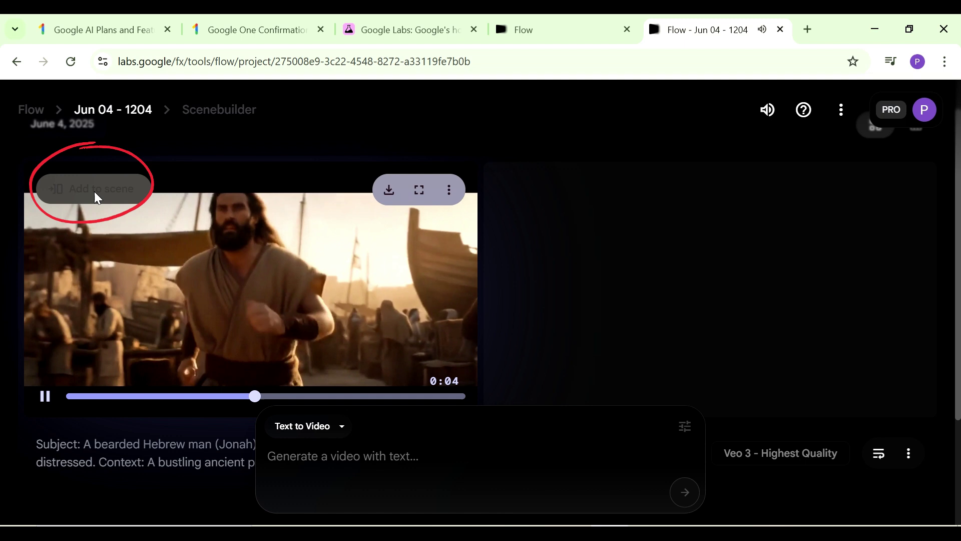
Step: Add the Jonah port clip to the scene and append a Jump to shot after it
{"action": "left_click", "coordinate": [95, 193]}
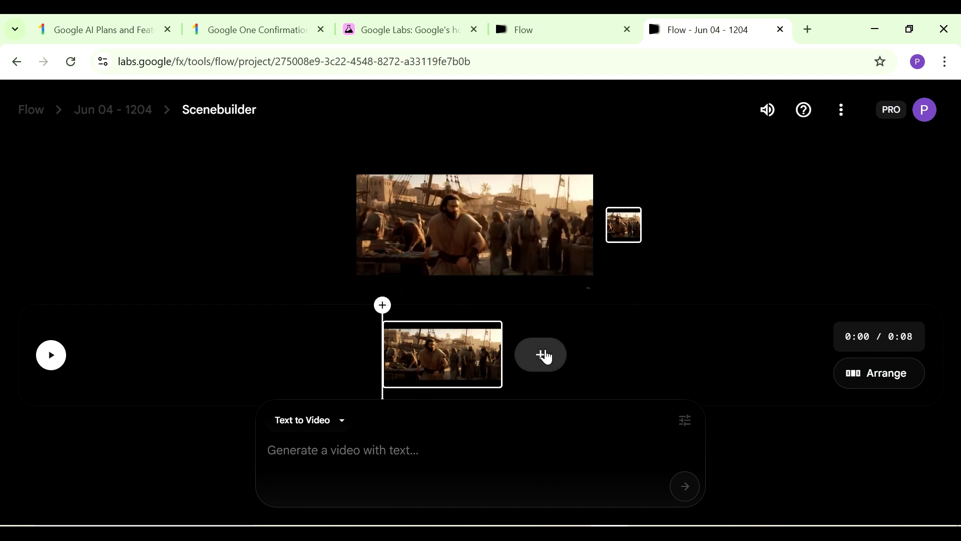
{"action": "left_click", "coordinate": [545, 355]}
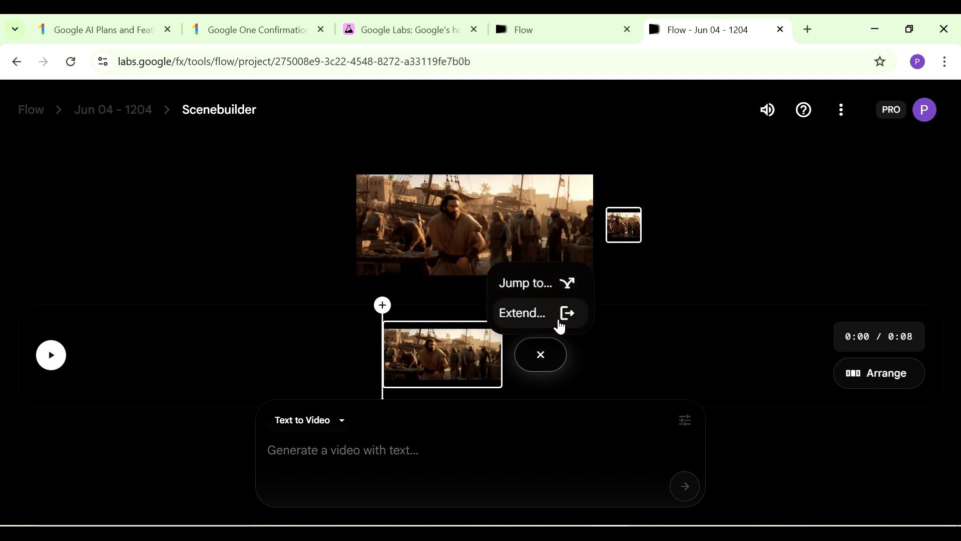
{"action": "left_click", "coordinate": [538, 289]}
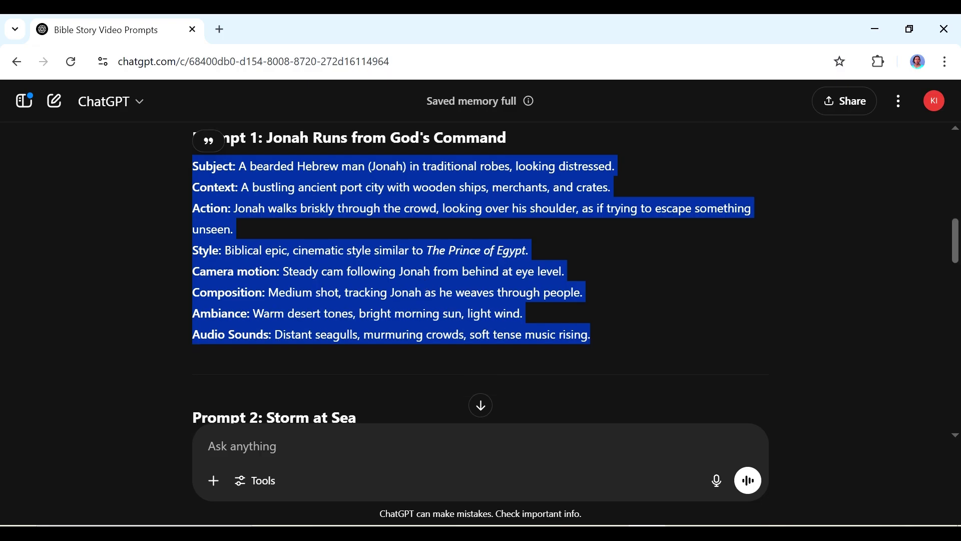
Step: Copy the full Storm at Sea prompt text from ChatGPT
{"action": "scroll", "coordinate": [481, 270], "scroll_direction": "down", "scroll_amount": 5}
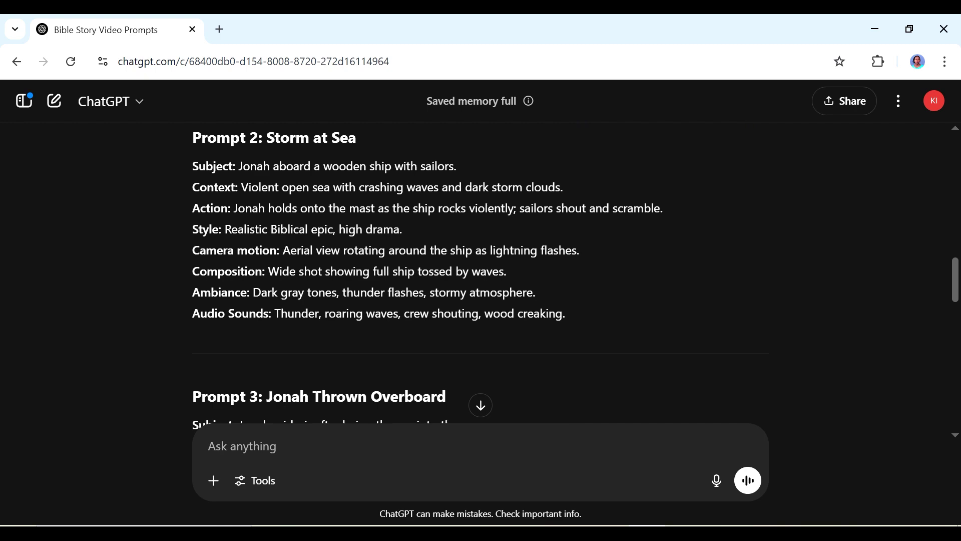
{"action": "left_click_drag", "start_coordinate": [192, 161], "coordinate": [549, 315]}
{"action": "right_click", "coordinate": [282, 233]}
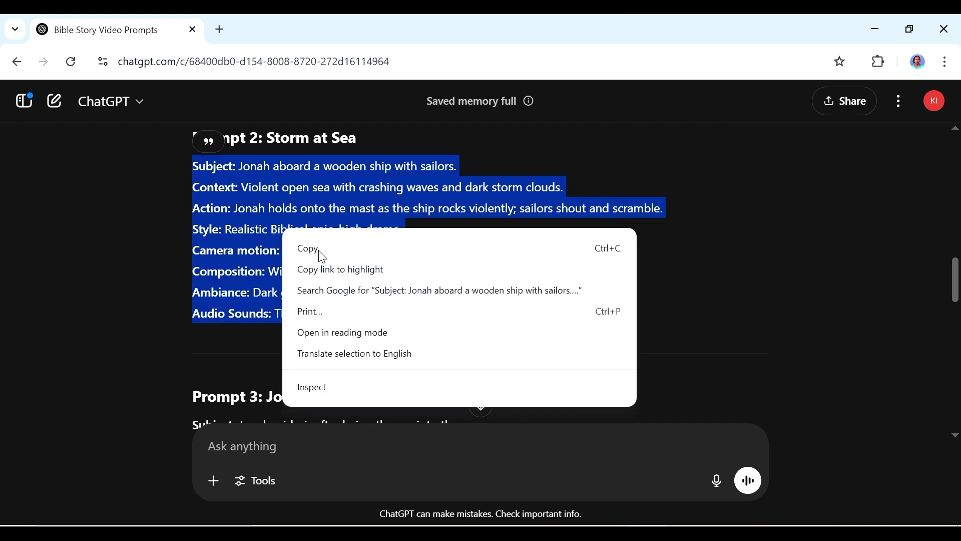
{"action": "left_click", "coordinate": [308, 249]}
Step: Paste the Storm at Sea prompt into Flow's prompt box and generate the second clip
{"action": "key", "text": "alt+Tab"}
{"action": "right_click", "coordinate": [365, 458]}
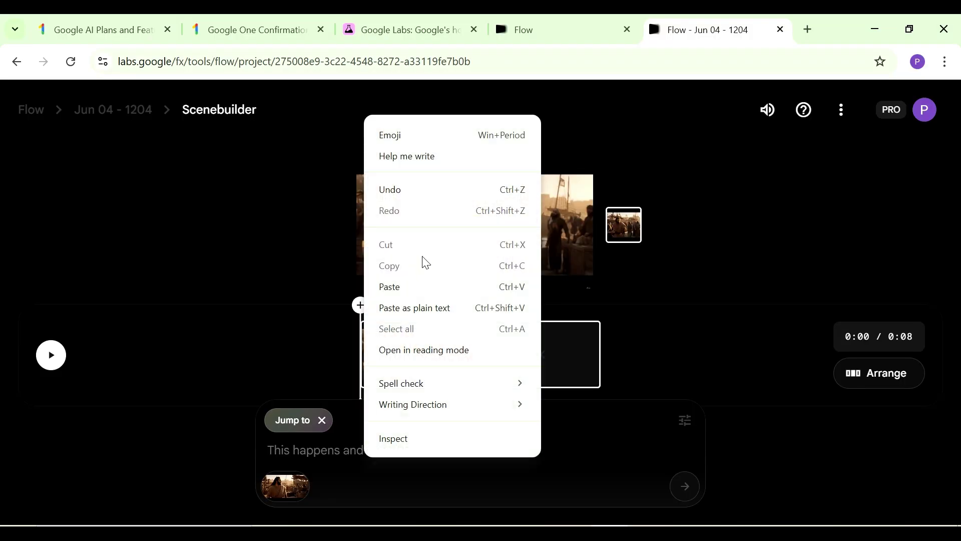
{"action": "left_click", "coordinate": [413, 289]}
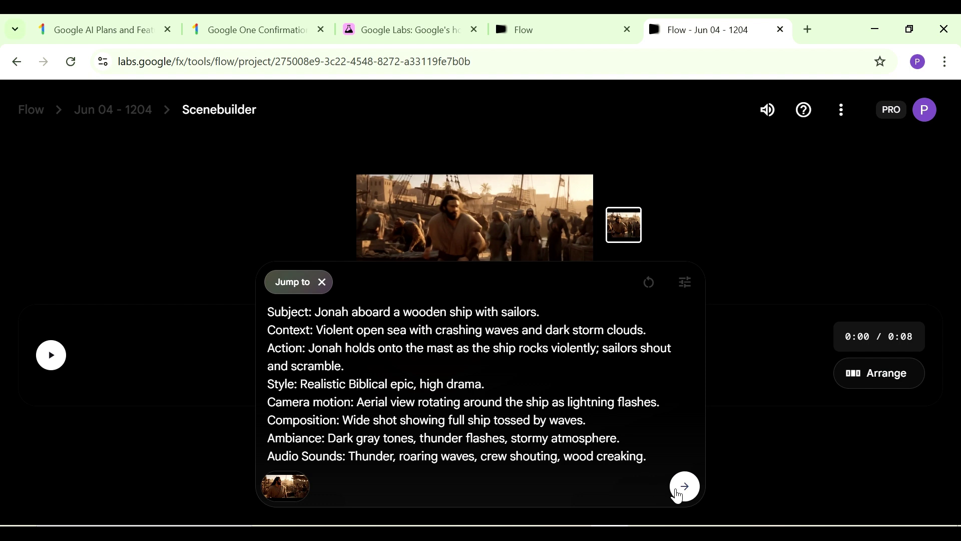
{"action": "left_click", "coordinate": [684, 487]}
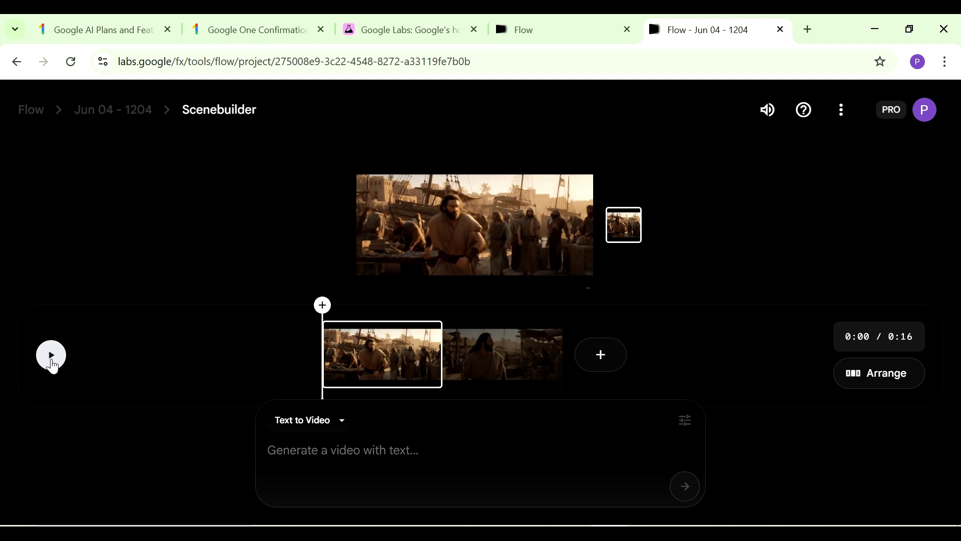
Step: Play the sequence from Jonah's port scene into the storm, pausing near 0:15
{"action": "left_click", "coordinate": [51, 356]}
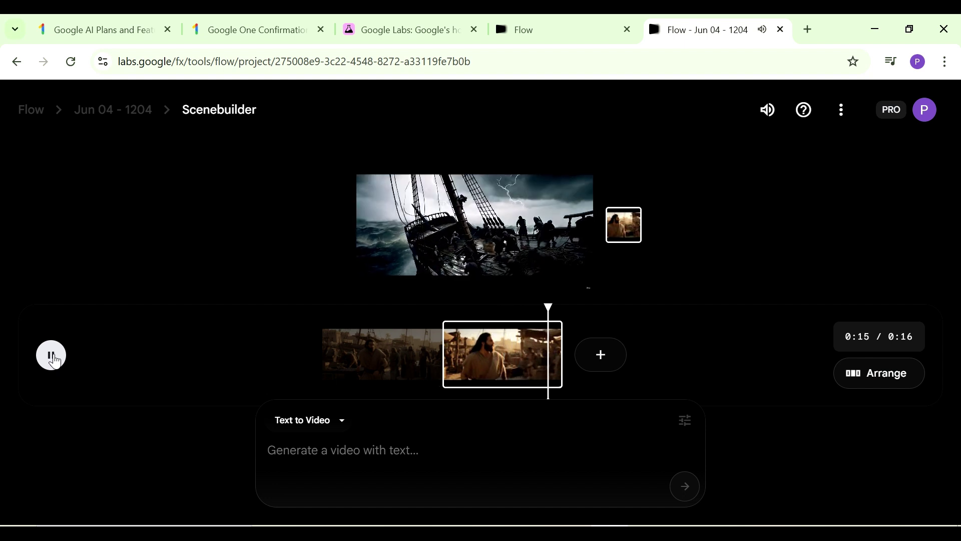
{"action": "left_click", "coordinate": [51, 356]}
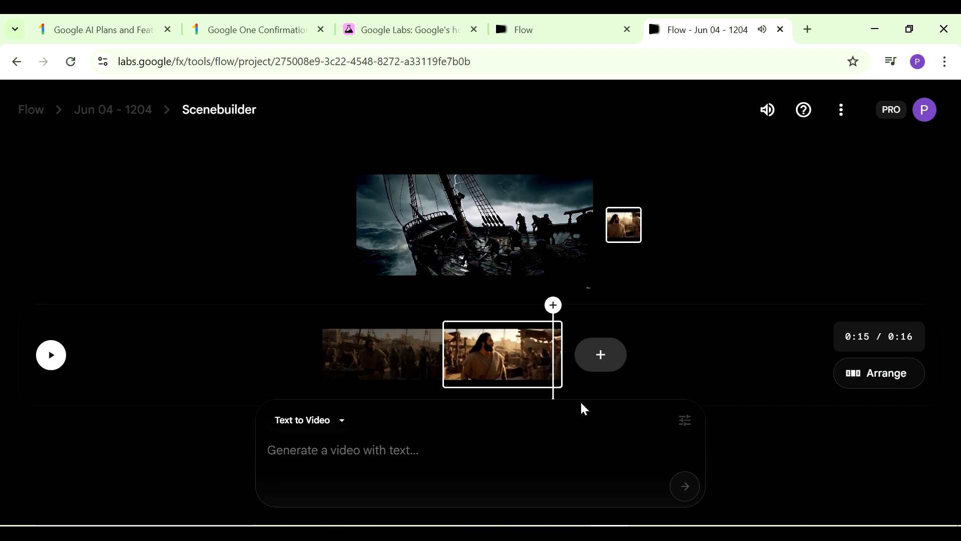
Step: Back in ChatGPT, clear the Prompt 2 selection and scroll through the prompt list
{"action": "key", "text": "alt+Tab"}
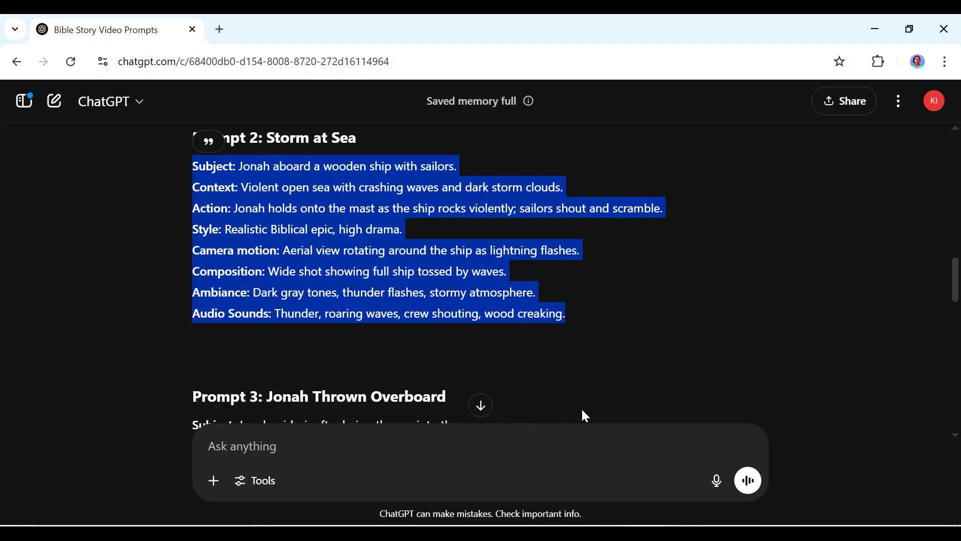
{"action": "left_click", "coordinate": [606, 330]}
{"action": "scroll", "coordinate": [596, 303], "scroll_direction": "up", "scroll_amount": 8}
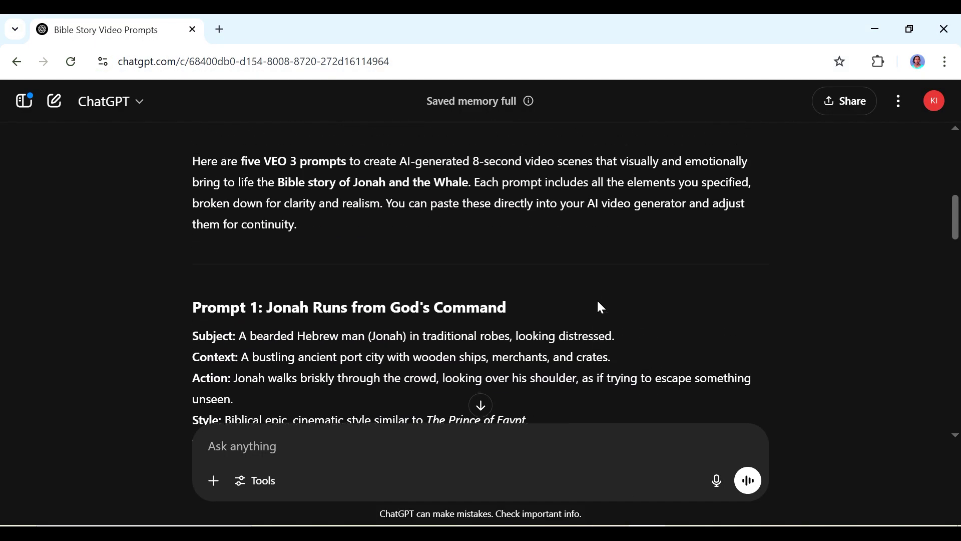
{"action": "scroll", "coordinate": [392, 197], "scroll_direction": "down", "scroll_amount": 3}
{"action": "scroll", "coordinate": [481, 270], "scroll_direction": "down", "scroll_amount": 4}
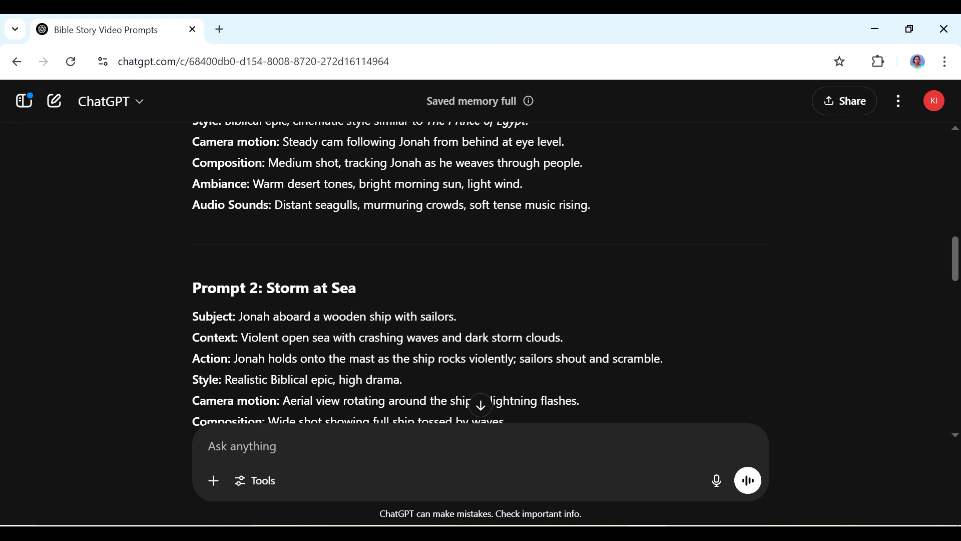
{"action": "scroll", "coordinate": [481, 280], "scroll_direction": "down", "scroll_amount": 6}
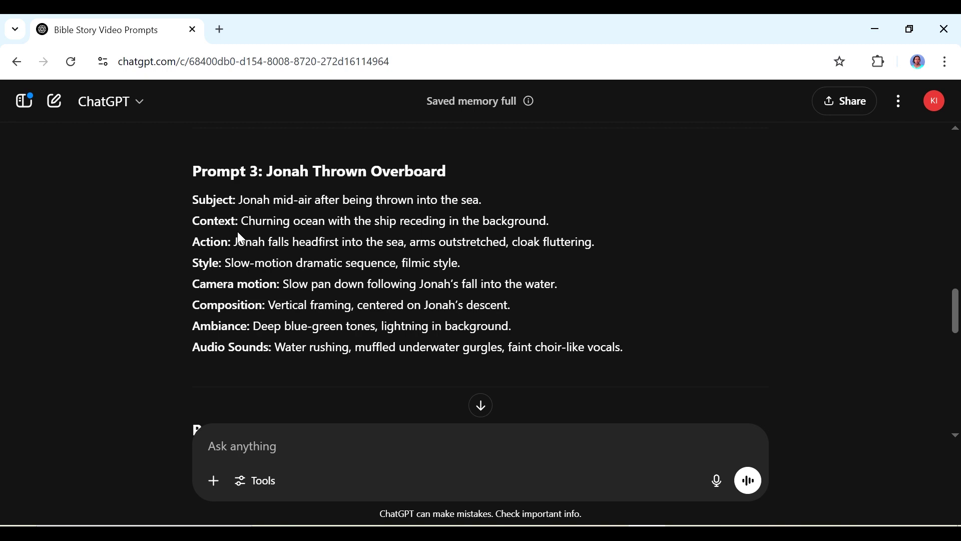
{"action": "scroll", "coordinate": [476, 401], "scroll_direction": "down", "scroll_amount": 6}
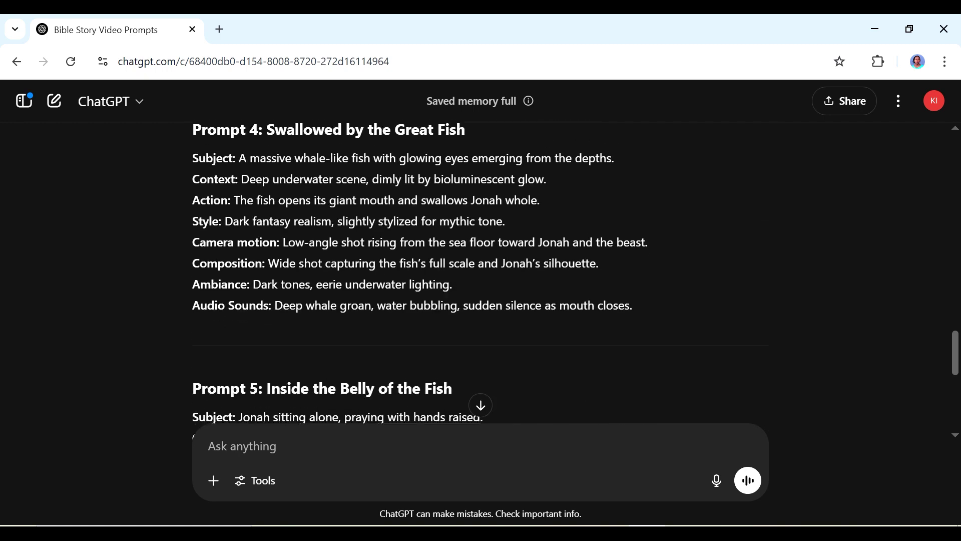
{"action": "scroll", "coordinate": [481, 270], "scroll_direction": "down", "scroll_amount": 4}
{"action": "scroll", "coordinate": [334, 292], "scroll_direction": "up", "scroll_amount": 12}
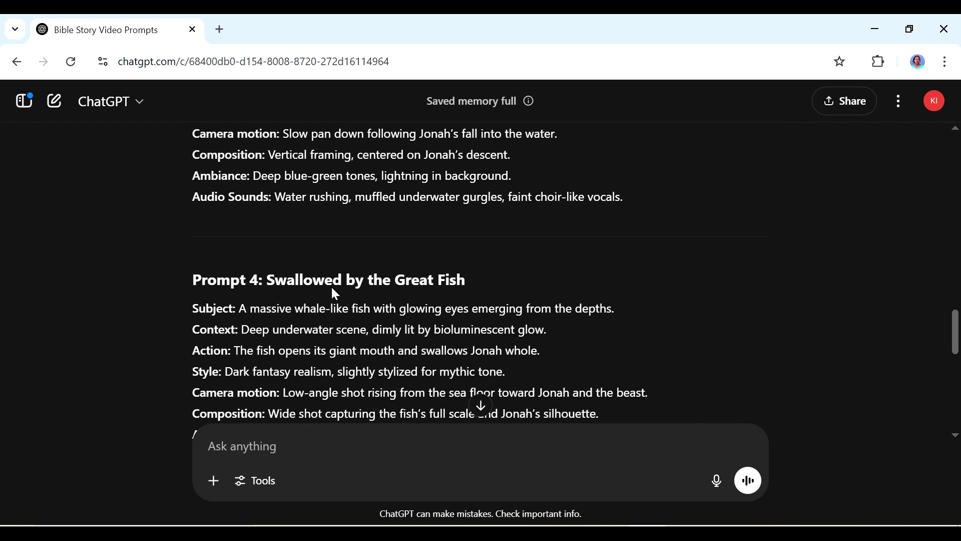
{"action": "scroll", "coordinate": [480, 273], "scroll_direction": "up", "scroll_amount": 3}
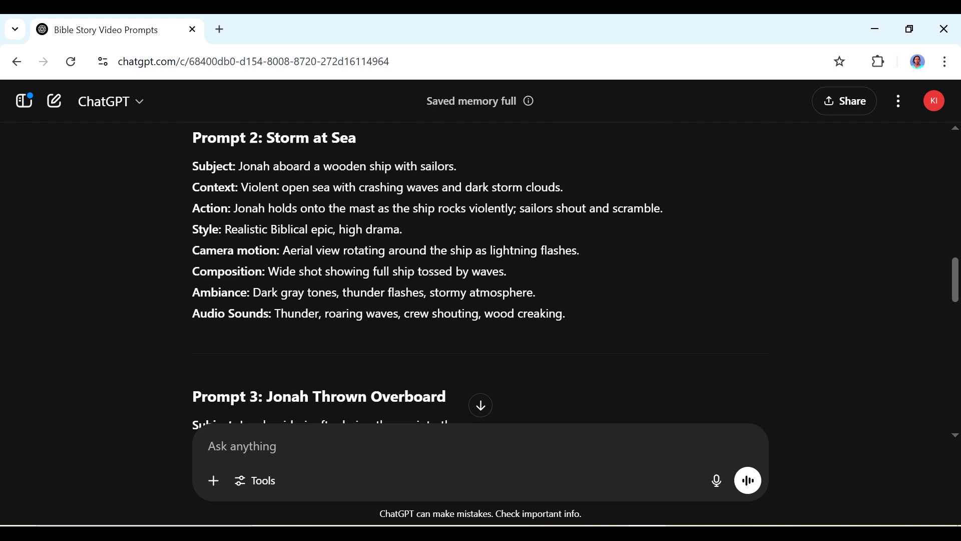
{"action": "scroll", "coordinate": [380, 347], "scroll_direction": "down", "scroll_amount": 15}
{"action": "scroll", "coordinate": [380, 350], "scroll_direction": "up", "scroll_amount": 15}
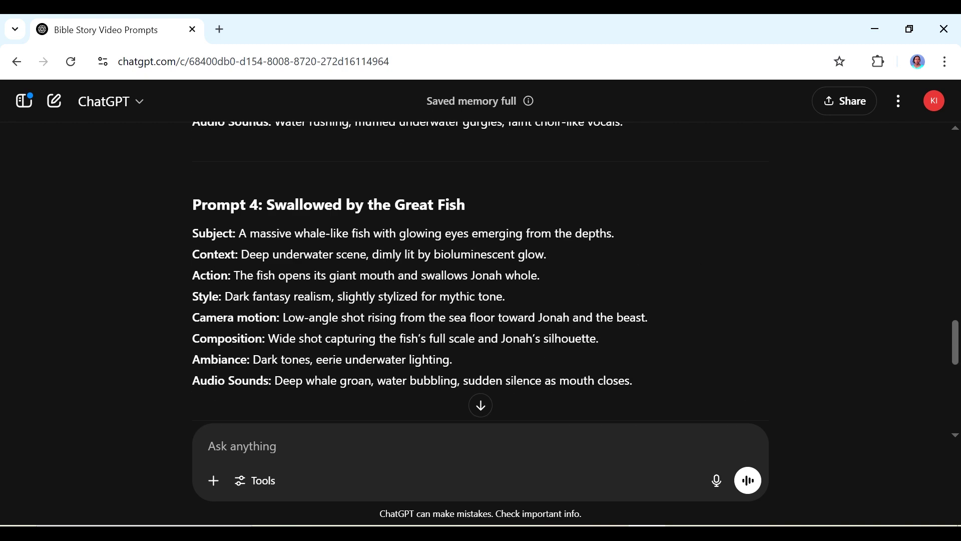
{"action": "scroll", "coordinate": [382, 350], "scroll_direction": "up", "scroll_amount": 2}
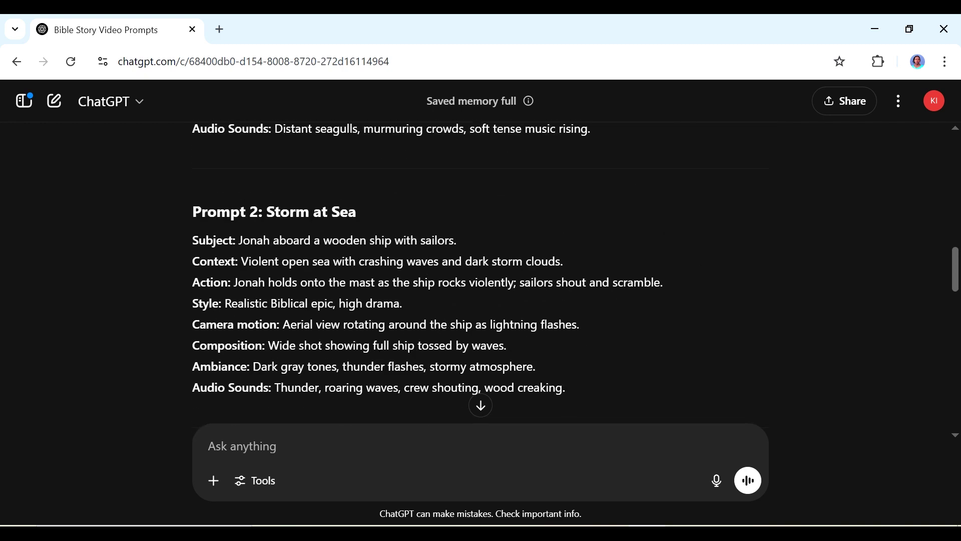
{"action": "scroll", "coordinate": [382, 350], "scroll_direction": "down", "scroll_amount": 2}
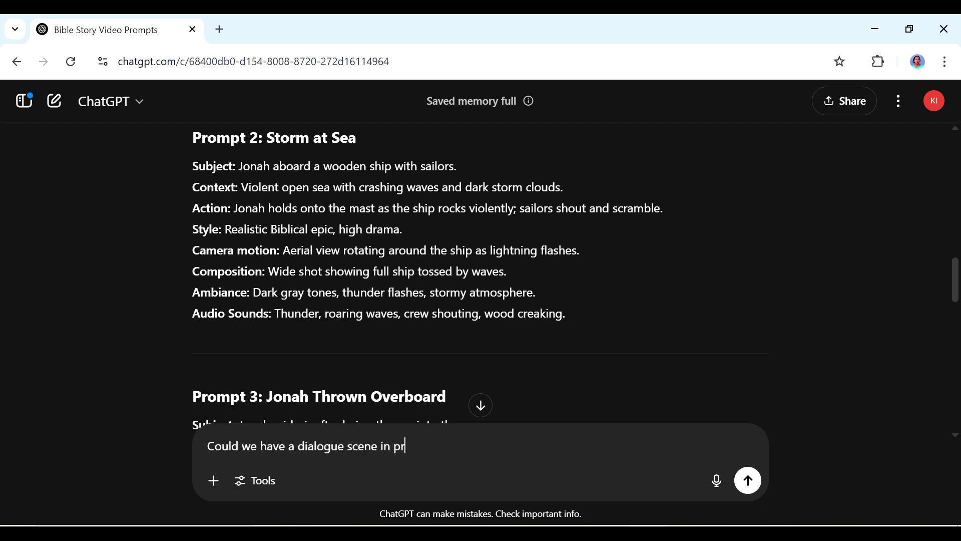
Step: Ask for a dialogue version of Prompt 3 and select the updated prompt text from Subject onward
{"action": "left_click", "coordinate": [744, 485]}
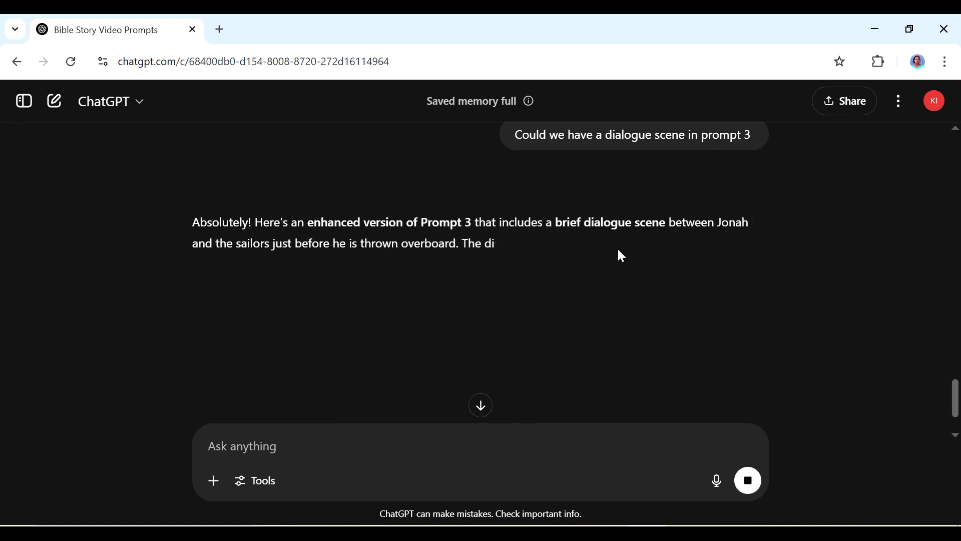
{"action": "scroll", "coordinate": [481, 270], "scroll_direction": "down", "scroll_amount": 5}
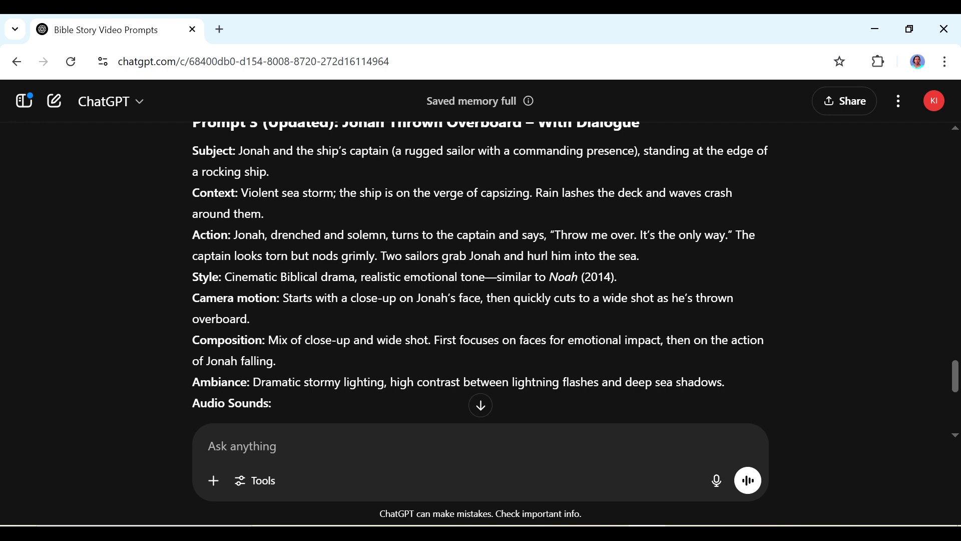
{"action": "scroll", "coordinate": [431, 270], "scroll_direction": "down", "scroll_amount": 5}
{"action": "left_click_drag", "start_coordinate": [389, 302], "coordinate": [213, 255]}
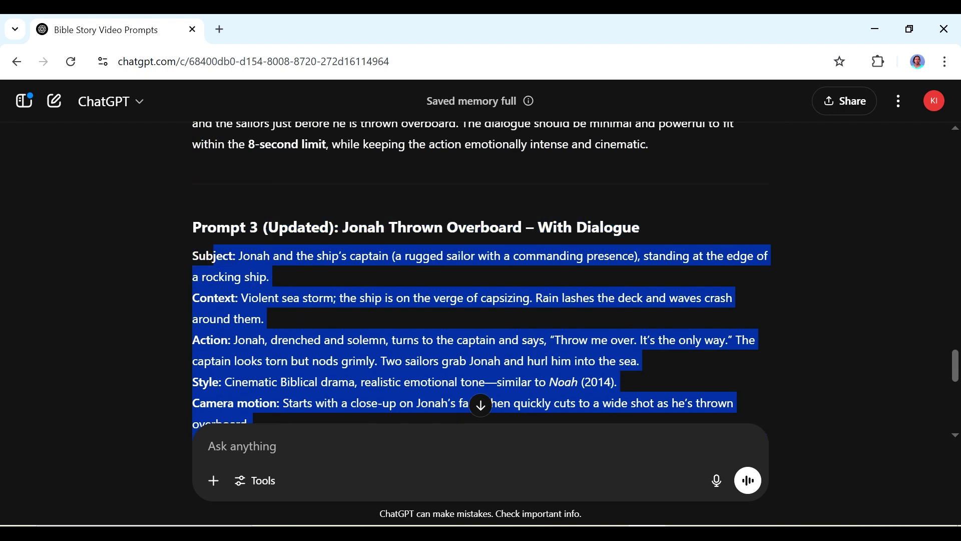
Step: Copy the Jonah overboard prompt and paste it into a new Jump to shot in Flow
{"action": "right_click", "coordinate": [214, 274]}
{"action": "left_click", "coordinate": [240, 295]}
{"action": "key", "text": "alt+Tab"}
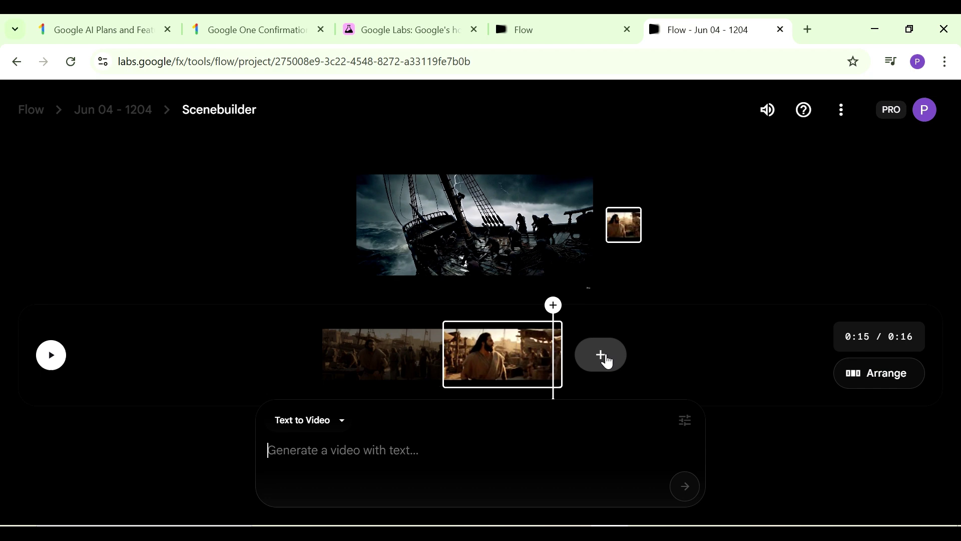
{"action": "left_click", "coordinate": [601, 354]}
{"action": "left_click", "coordinate": [602, 296]}
{"action": "right_click", "coordinate": [362, 443]}
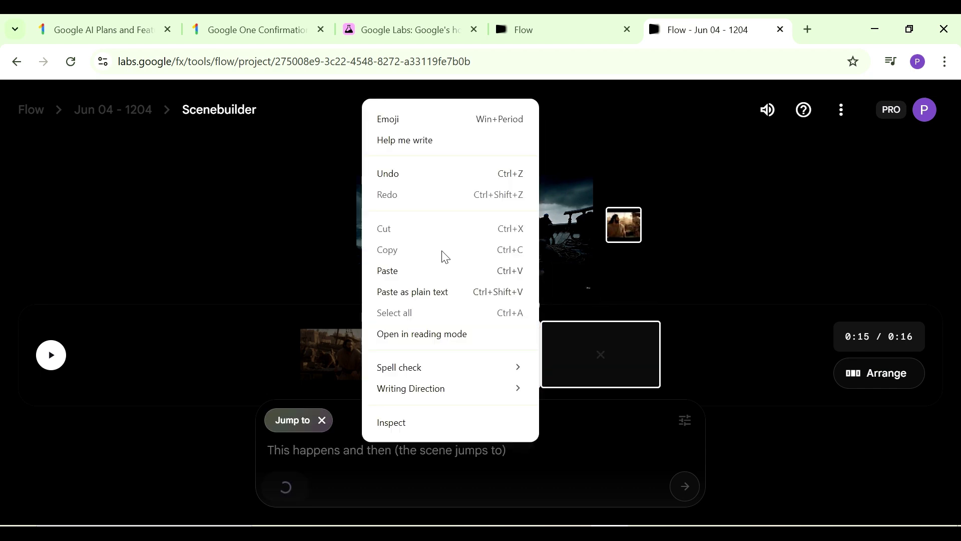
{"action": "left_click", "coordinate": [387, 270]}
Step: Confirm Veo 3 in the settings, generate the Jonah overboard clip and play the scene
{"action": "scroll", "coordinate": [475, 326], "scroll_direction": "up", "scroll_amount": 5}
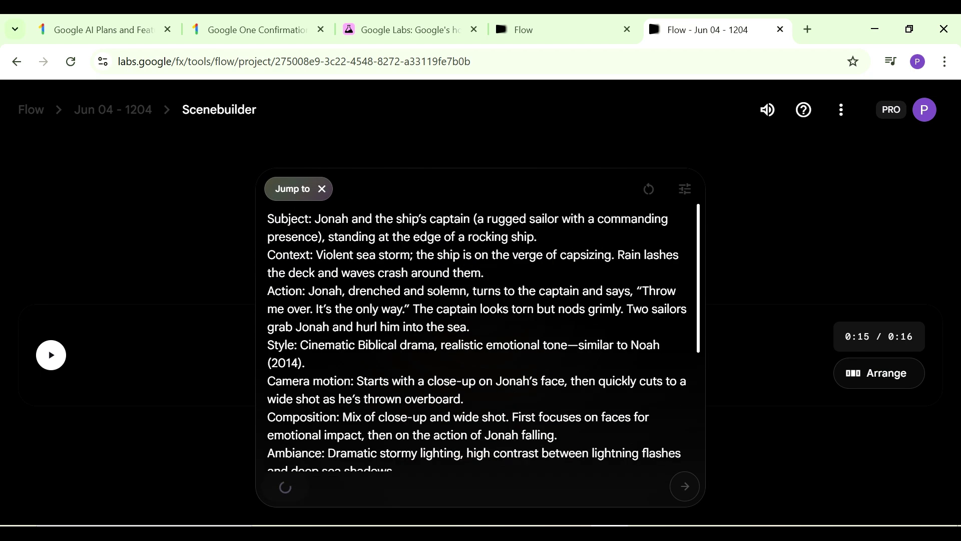
{"action": "left_click", "coordinate": [685, 189]}
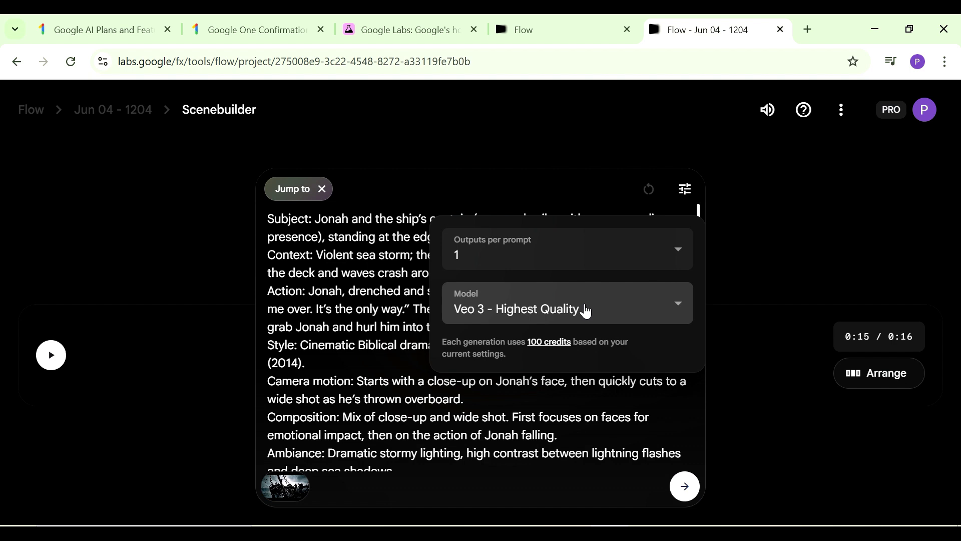
{"action": "left_click", "coordinate": [711, 414]}
{"action": "left_click", "coordinate": [684, 487]}
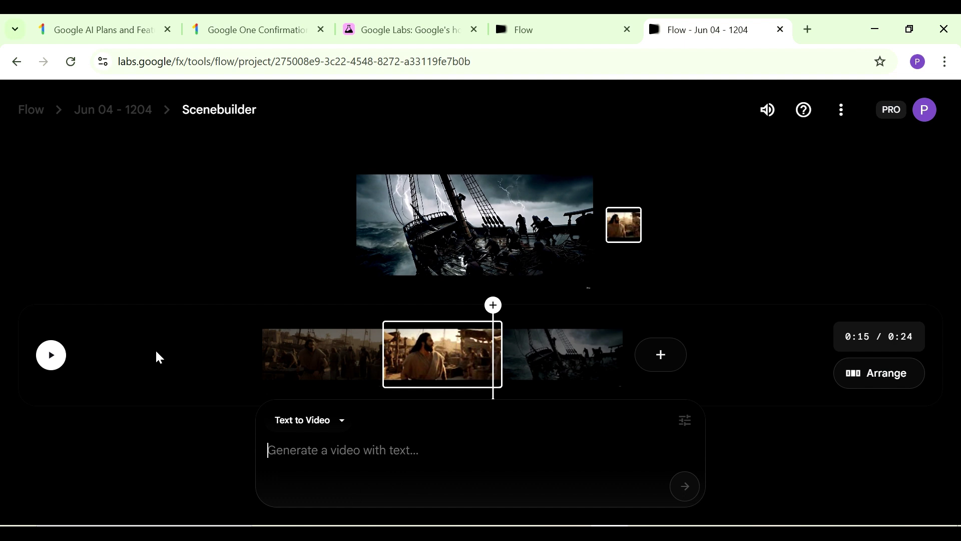
{"action": "left_click", "coordinate": [50, 357]}
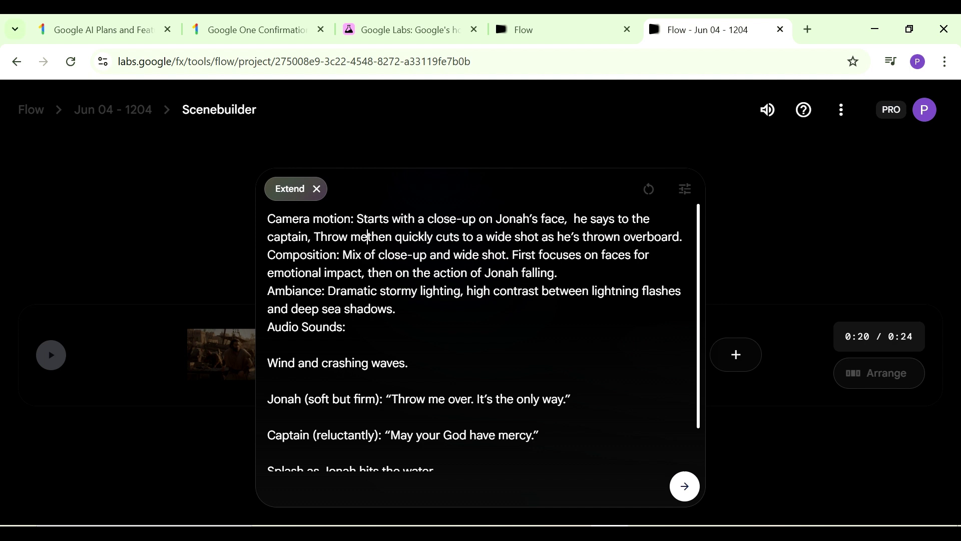
Step: Complete the extension prompt with 'Throw me over.', then review the scene from its last clip
{"action": "type", "text": "over."}
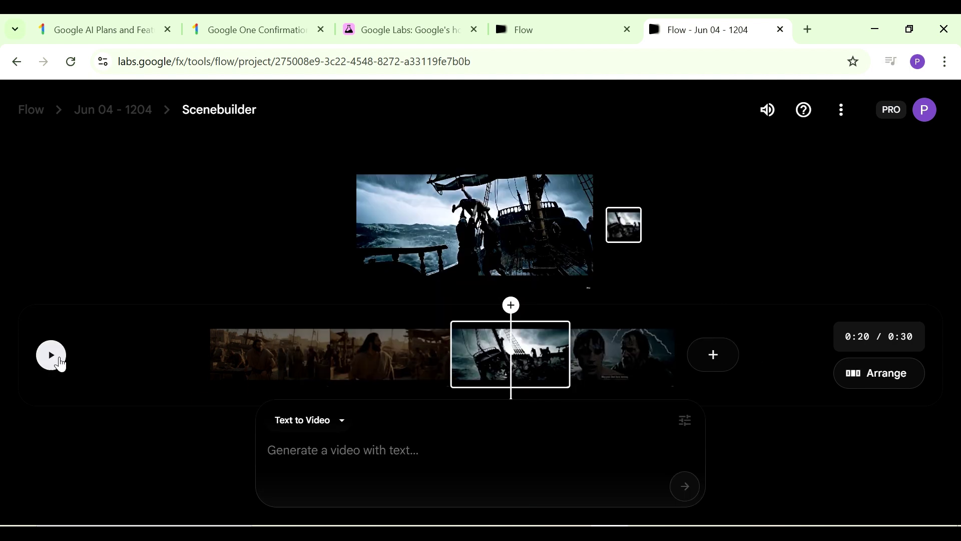
{"action": "left_click", "coordinate": [51, 355]}
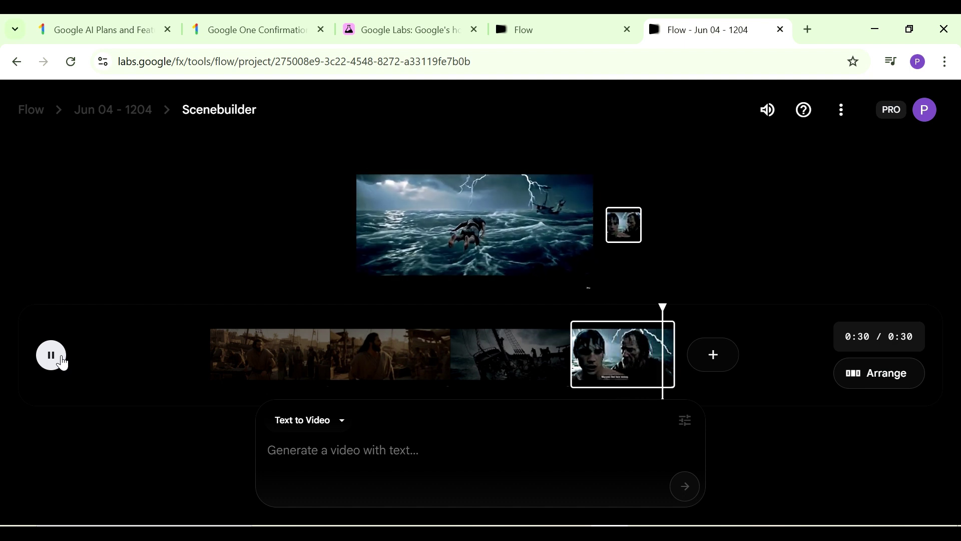
{"action": "left_click", "coordinate": [579, 329]}
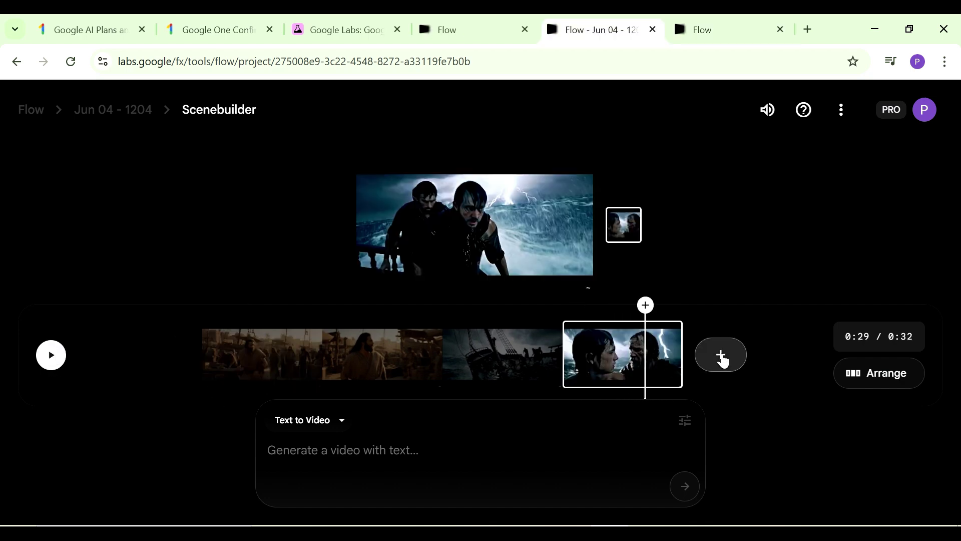
{"action": "left_click", "coordinate": [721, 355]}
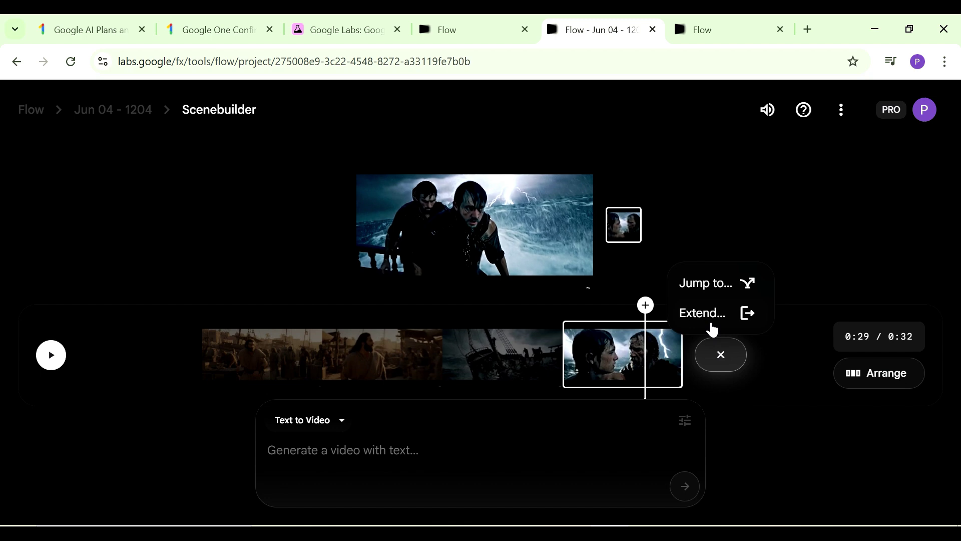
Step: Extend the last clip with the pasted 'throw me over' dialogue prompt and dismiss the model-switch notice
{"action": "left_click", "coordinate": [710, 318]}
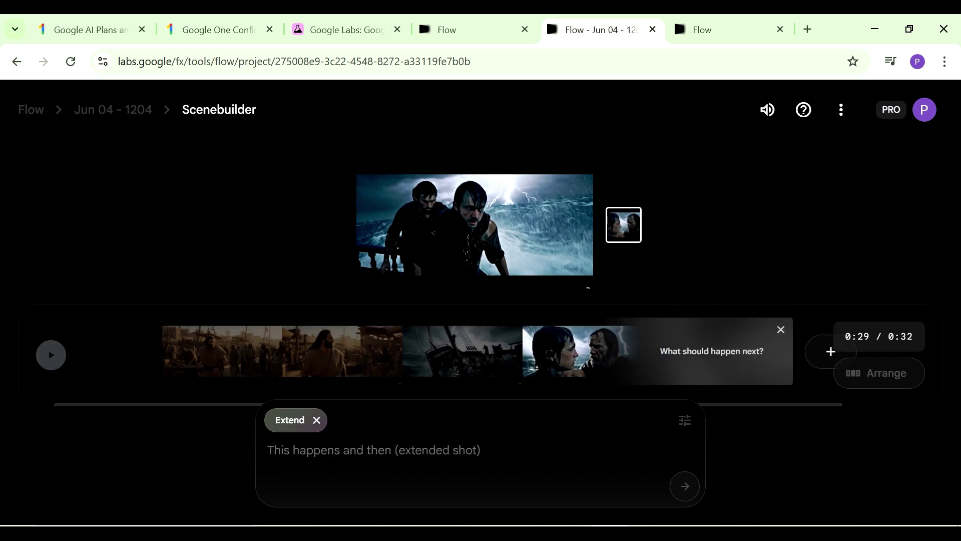
{"action": "key", "text": "ctrl+v"}
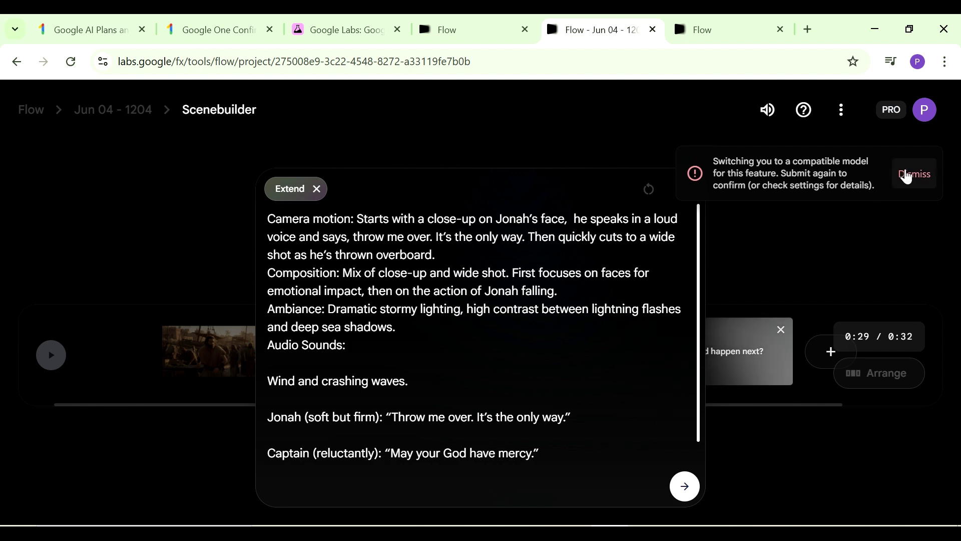
{"action": "left_click", "coordinate": [907, 175]}
{"action": "left_click", "coordinate": [345, 345]}
Step: In the Flow Help Center, find and select the note that Veo 3 can't extend clips
{"action": "left_click", "coordinate": [673, 16]}
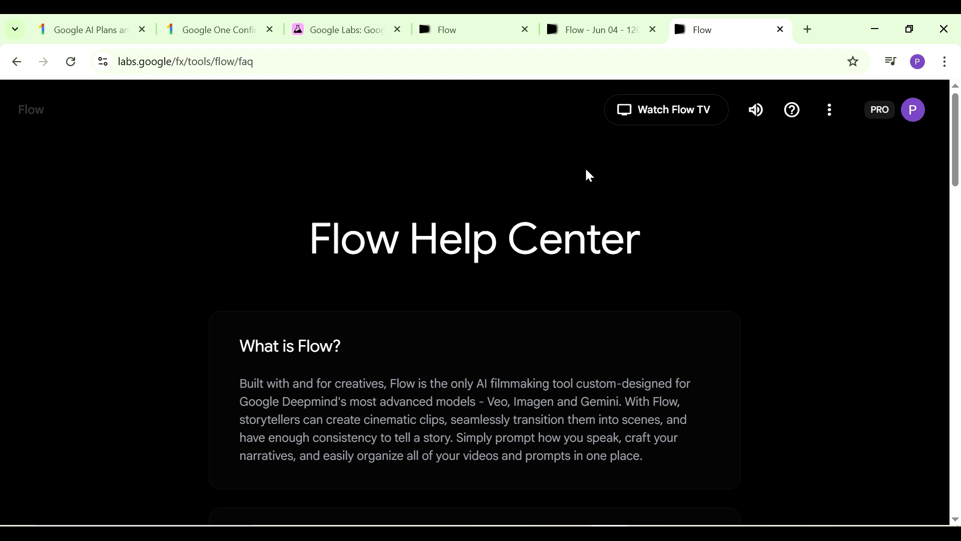
{"action": "scroll", "coordinate": [585, 173], "scroll_direction": "down", "scroll_amount": 3}
{"action": "scroll", "coordinate": [574, 214], "scroll_direction": "down", "scroll_amount": 1}
{"action": "scroll", "coordinate": [578, 215], "scroll_direction": "down", "scroll_amount": 3}
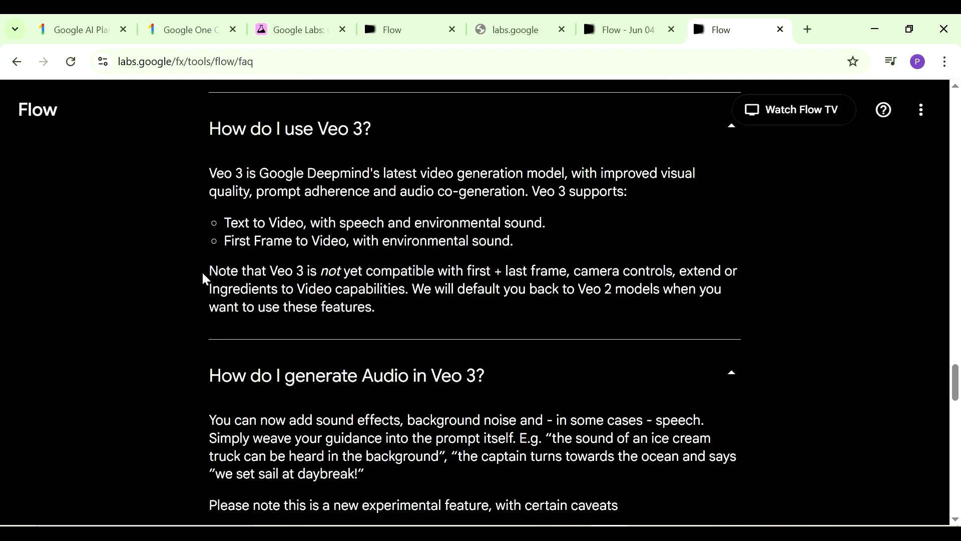
{"action": "left_click_drag", "start_coordinate": [207, 272], "coordinate": [335, 321]}
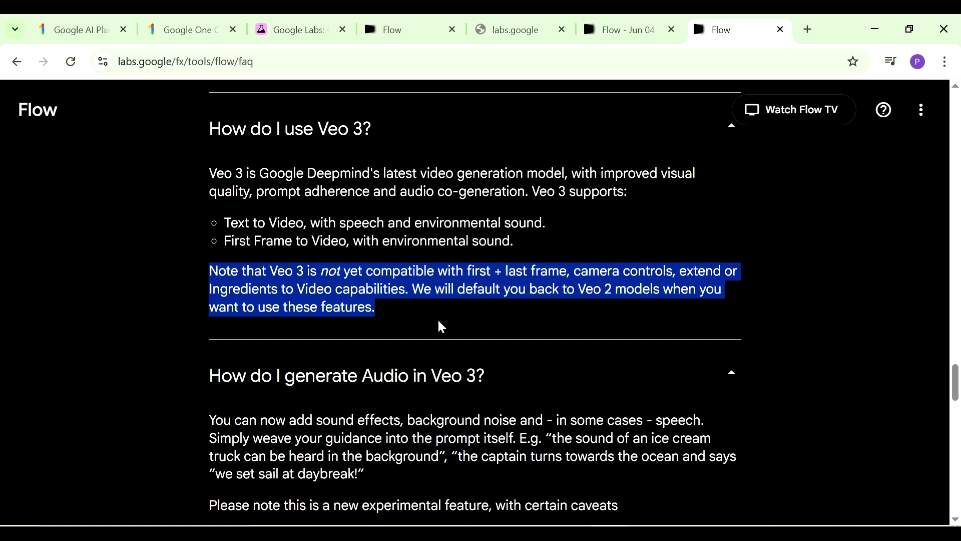
{"action": "scroll", "coordinate": [440, 327], "scroll_direction": "down", "scroll_amount": 5}
{"action": "scroll", "coordinate": [439, 323], "scroll_direction": "down", "scroll_amount": 1}
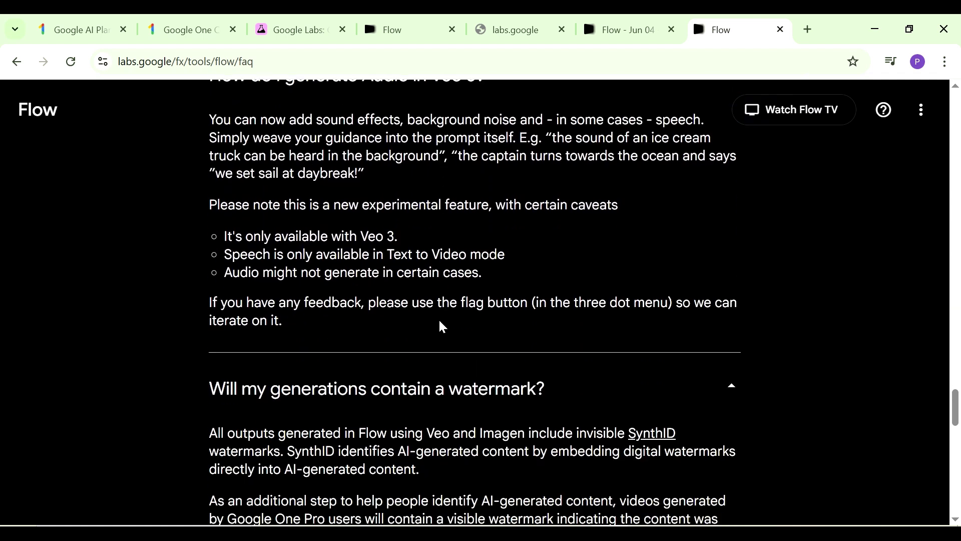
{"action": "scroll", "coordinate": [438, 318], "scroll_direction": "up", "scroll_amount": 1}
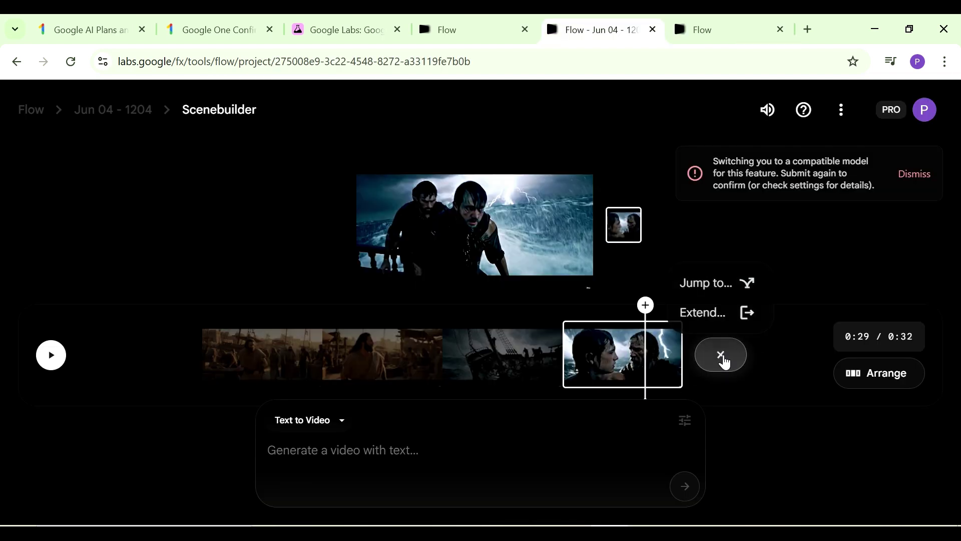
Step: Add a Jump to shot and generate the clip of Jonah saying 'throw me over'
{"action": "left_click", "coordinate": [714, 283]}
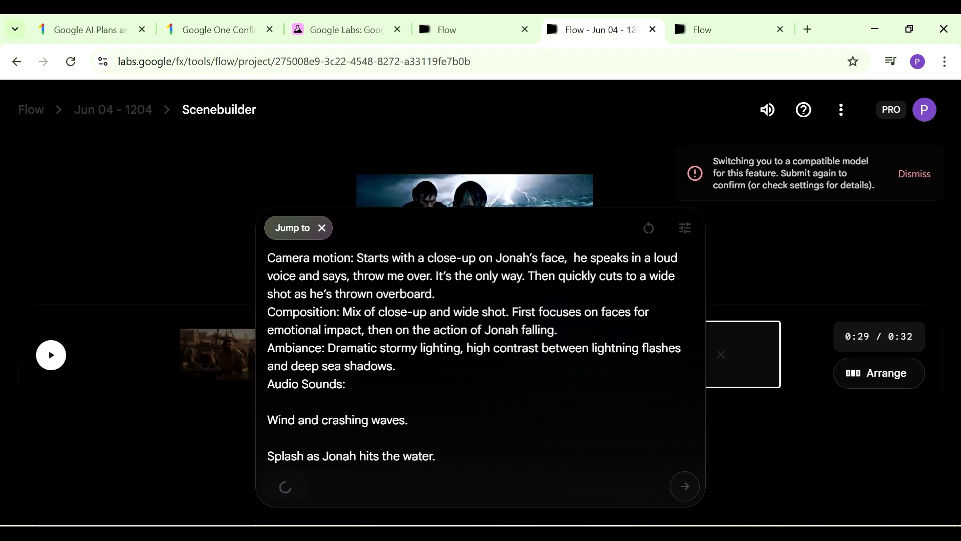
{"action": "left_click", "coordinate": [51, 357]}
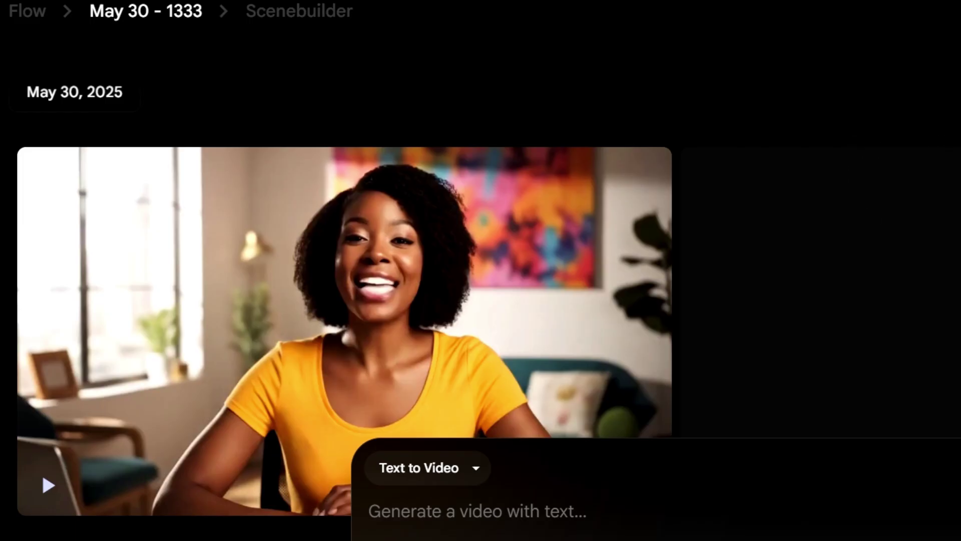
Step: Play the smiling woman's clip in the May 30 - 1333 project and view its prompt
{"action": "left_click", "coordinate": [91, 458]}
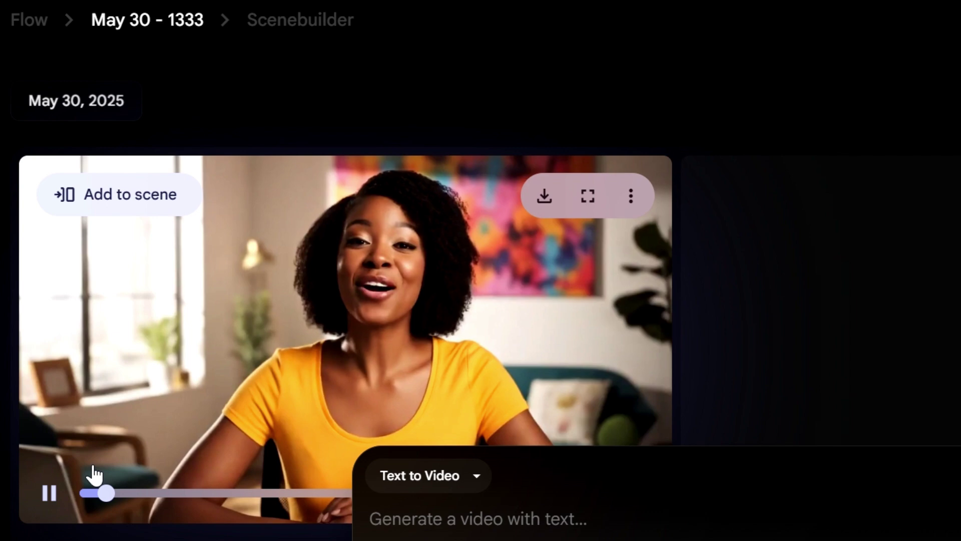
{"action": "scroll", "coordinate": [714, 324], "scroll_direction": "down", "scroll_amount": 2}
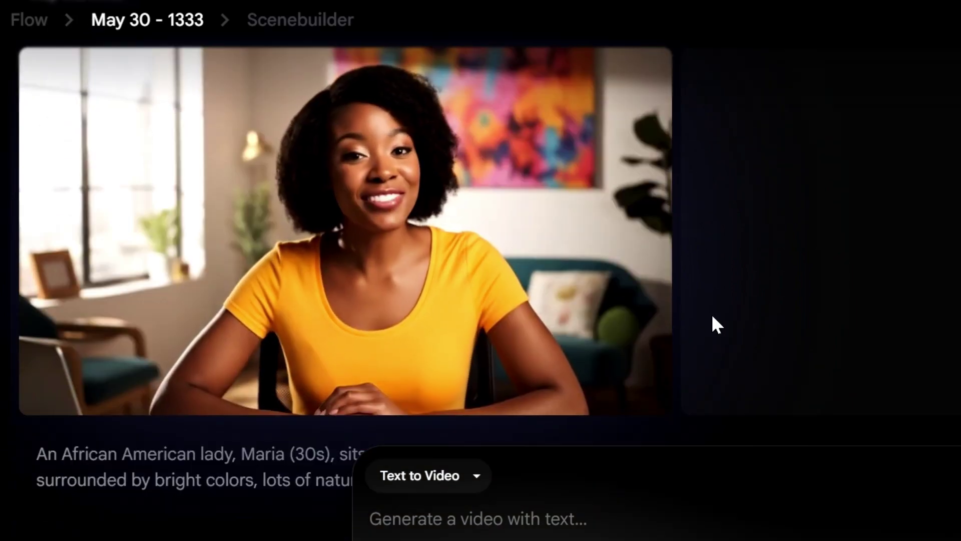
{"action": "mouse_move", "coordinate": [642, 294]}
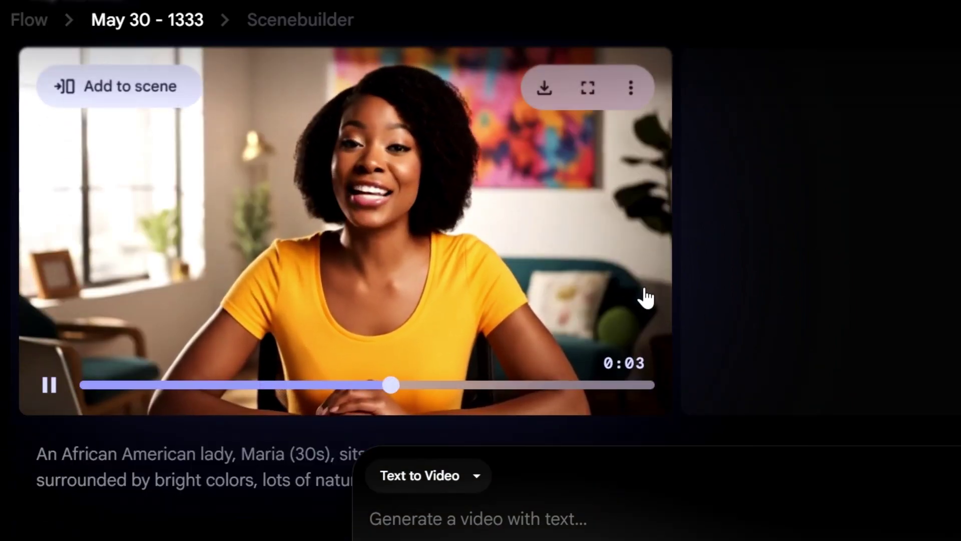